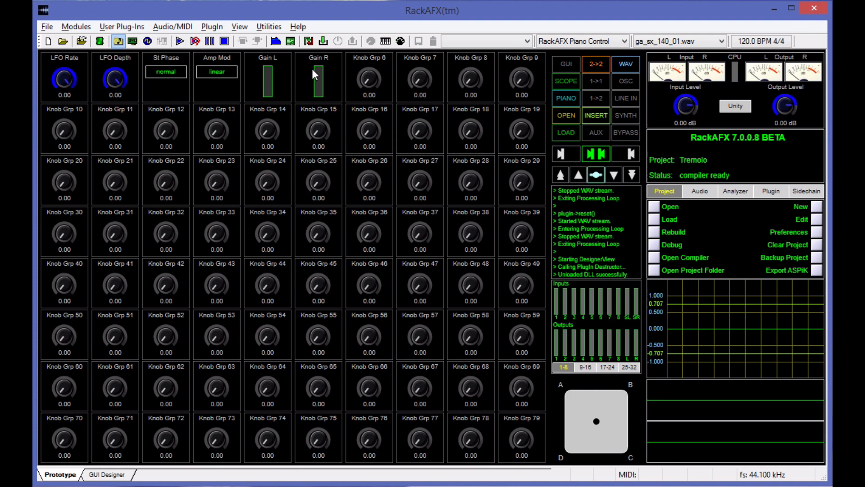
pyautogui.rightClick(356, 75)
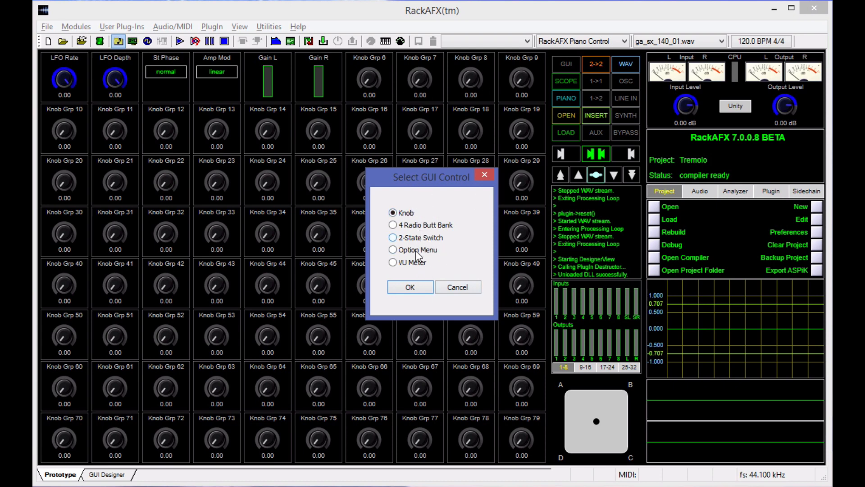
pyautogui.click(411, 288)
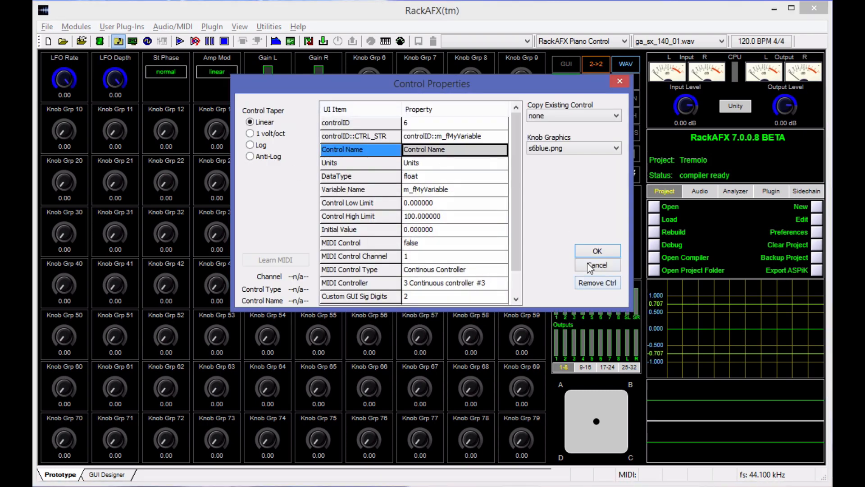
pyautogui.click(589, 265)
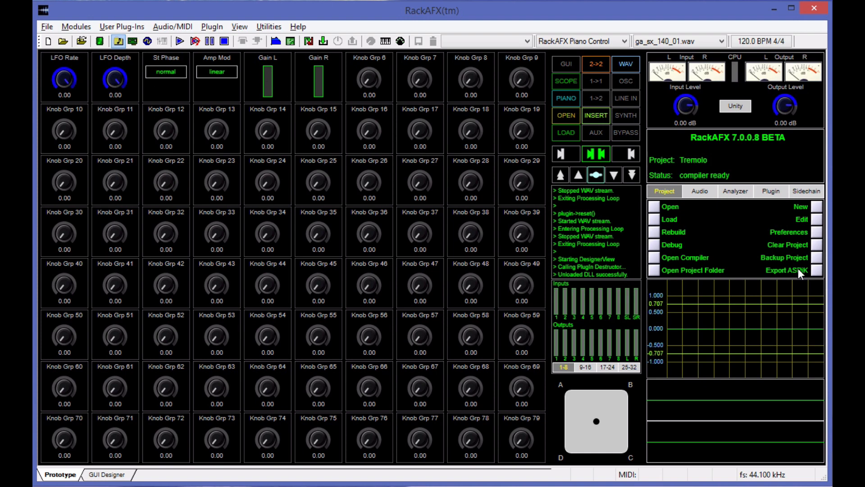
# Step: Load the Tremolo plug-in and audition the WAV file with LFO Rate at 3.20 Hz and LFO Depth at 70%
pyautogui.click(654, 219)
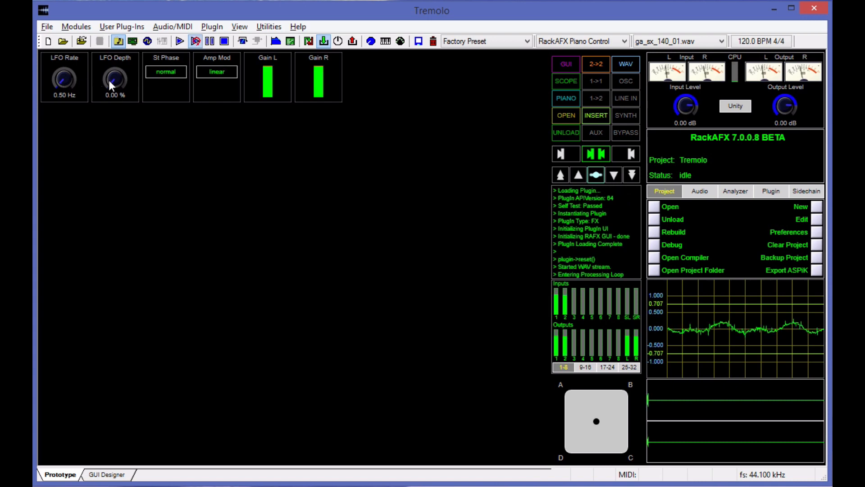
pyautogui.moveTo(110, 80); pyautogui.dragTo(118, 2)
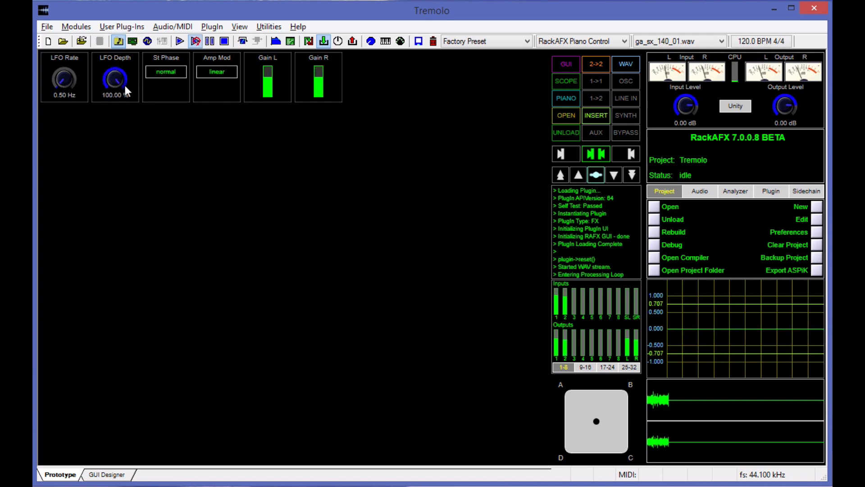
pyautogui.scroll(-3, 112, 80)
pyautogui.moveTo(64, 88); pyautogui.dragTo(64, 69)
pyautogui.moveTo(114, 79); pyautogui.dragTo(104, 96)
pyautogui.click(180, 41)
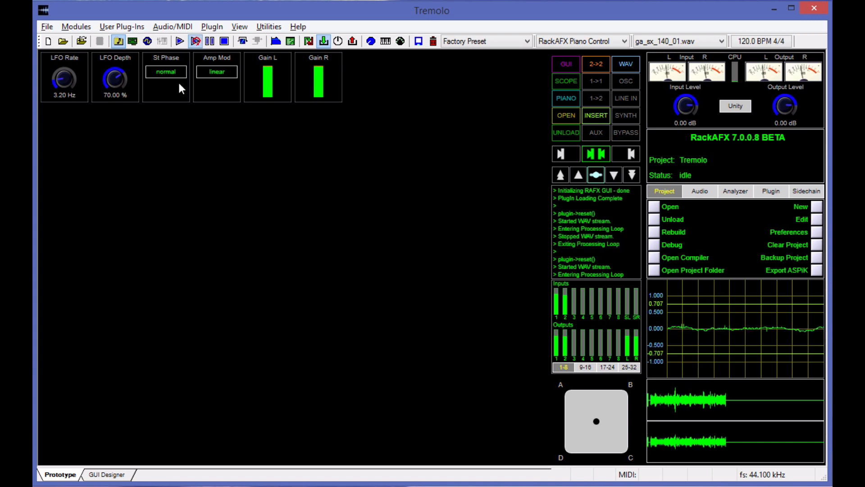
pyautogui.click(224, 41)
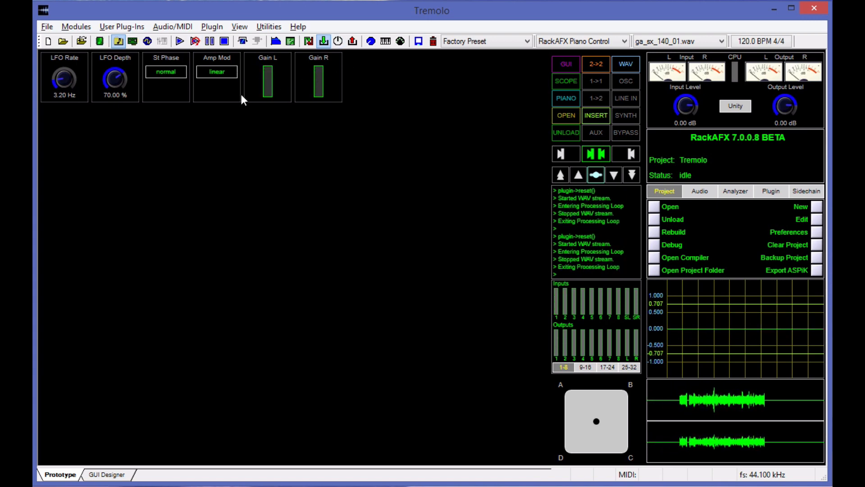
# Step: Switch St Phase to quad and audition it with LFO Depth at 93.5% and LFO Rate at 6.19 Hz
pyautogui.click(167, 72)
pyautogui.click(168, 92)
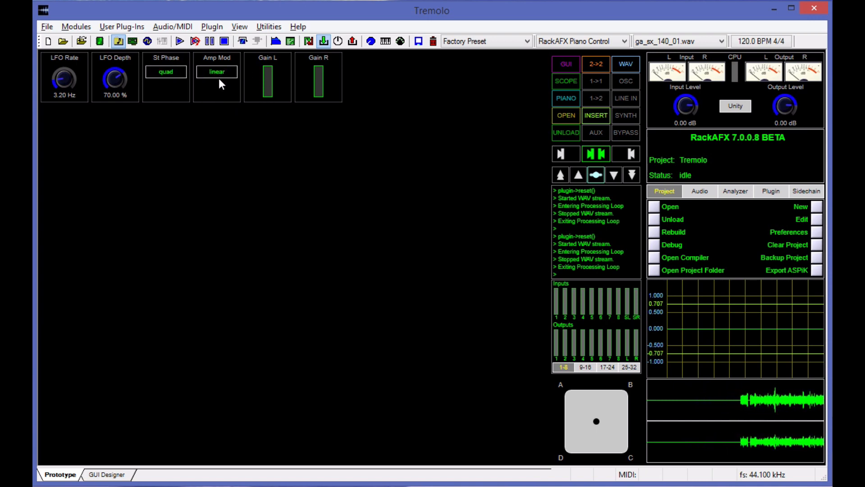
pyautogui.press('space')
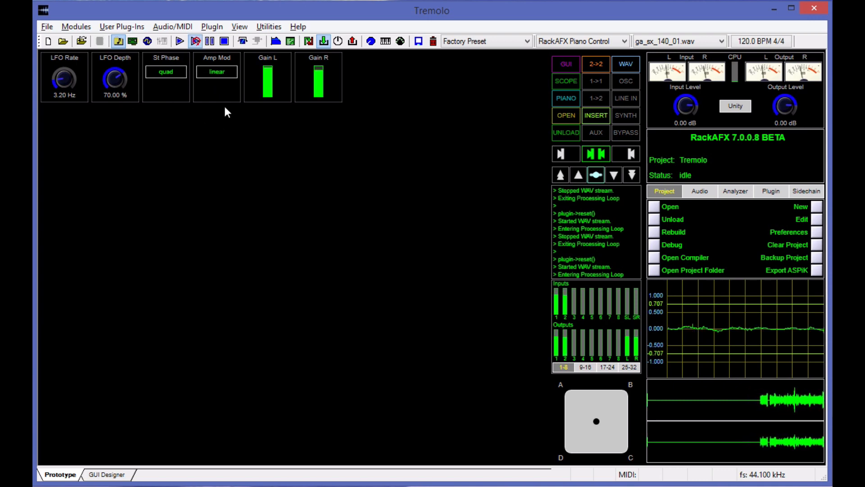
pyautogui.moveTo(62, 77); pyautogui.dragTo(126, 54)
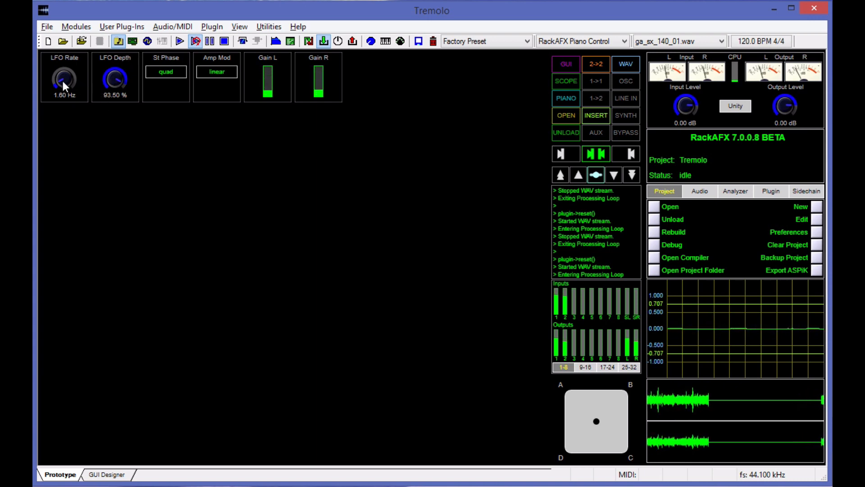
pyautogui.moveTo(58, 80); pyautogui.dragTo(69, 64)
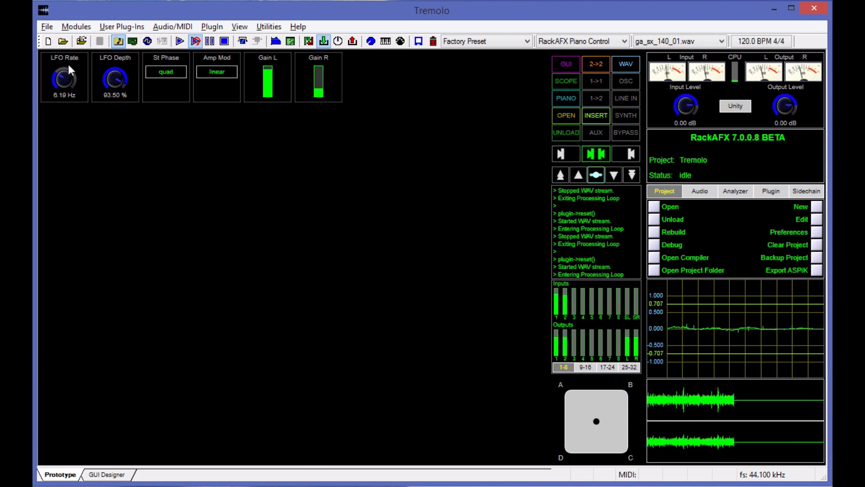
# Step: Switch Amp Mod to log and audition it, bringing LFO Rate to 3.90 Hz and LFO Depth to 20.5%
pyautogui.click(225, 70)
pyautogui.click(223, 88)
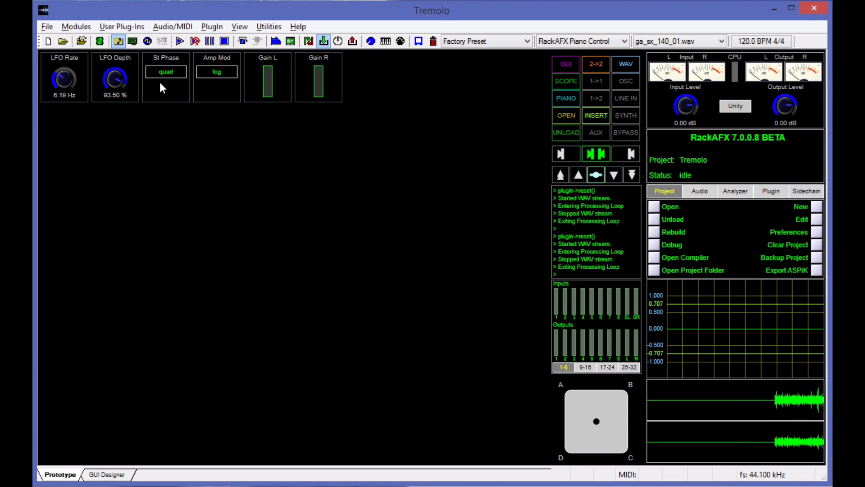
pyautogui.press('space')
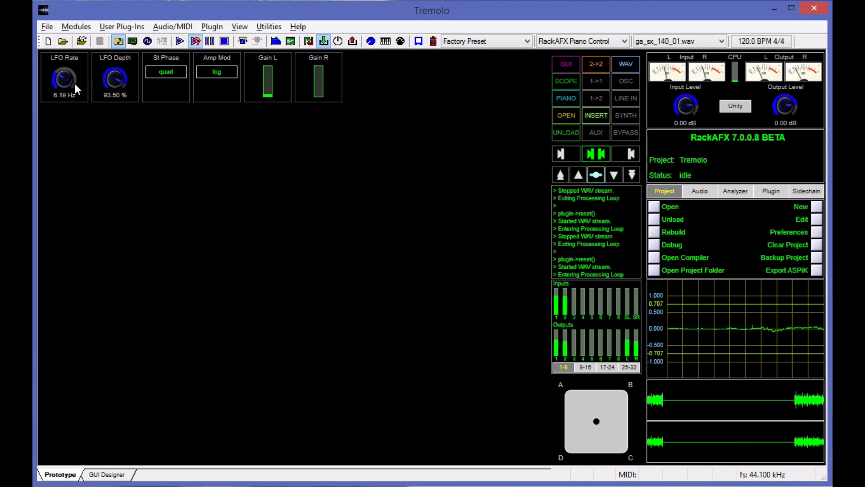
pyautogui.moveTo(64, 80)
pyautogui.mouseDown()
pyautogui.moveTo(61, 101)
pyautogui.moveTo(67, 69)
pyautogui.mouseUp()
pyautogui.moveTo(125, 71); pyautogui.dragTo(112, 116)
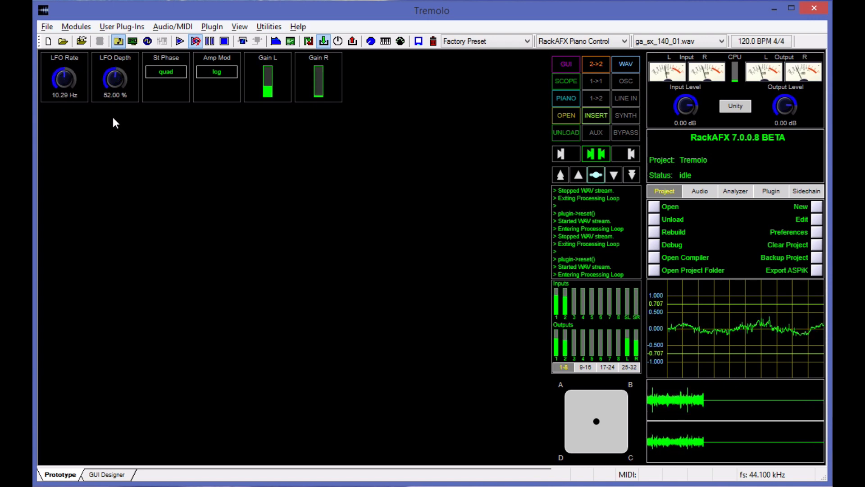
pyautogui.moveTo(59, 69)
pyautogui.mouseDown()
pyautogui.moveTo(60, 115)
pyautogui.moveTo(60, 80)
pyautogui.mouseUp()
pyautogui.moveTo(117, 83); pyautogui.dragTo(114, 118)
pyautogui.moveTo(111, 83); pyautogui.dragTo(108, 95)
pyautogui.moveTo(59, 79); pyautogui.dragTo(64, 104)
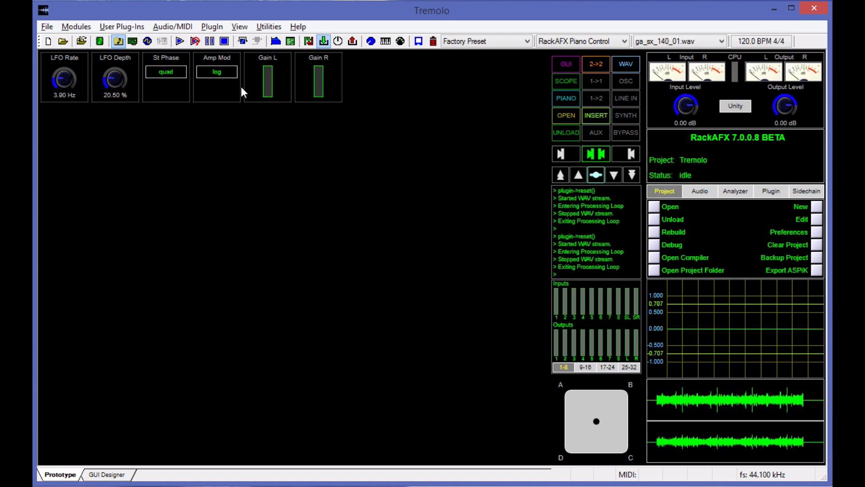
# Step: Set Amp Mod to linear and St Phase to normal
pyautogui.click(218, 71)
pyautogui.click(218, 71)
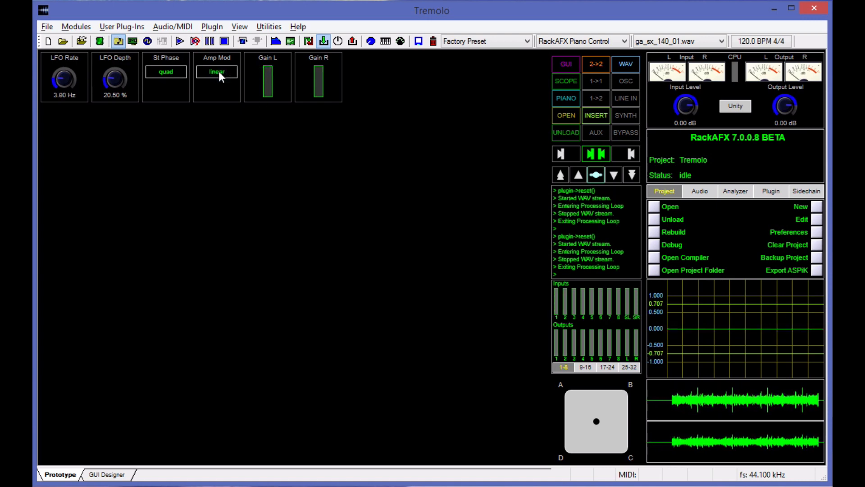
pyautogui.click(179, 75)
pyautogui.click(178, 74)
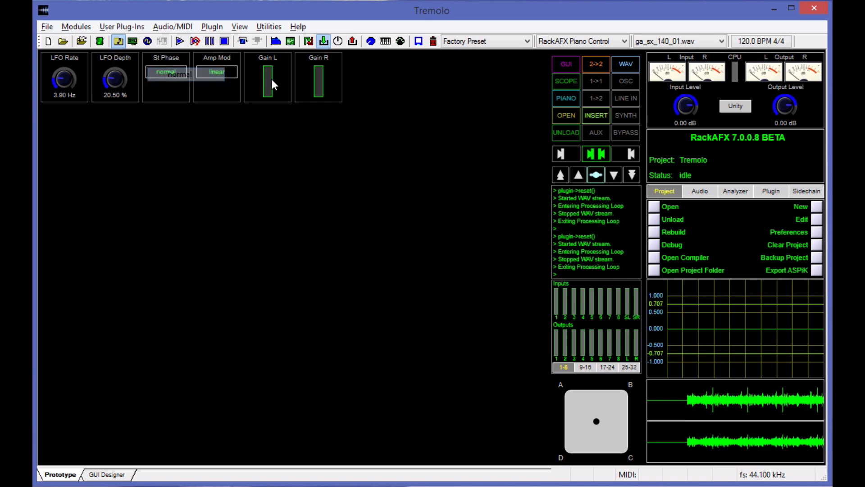
pyautogui.click(174, 74)
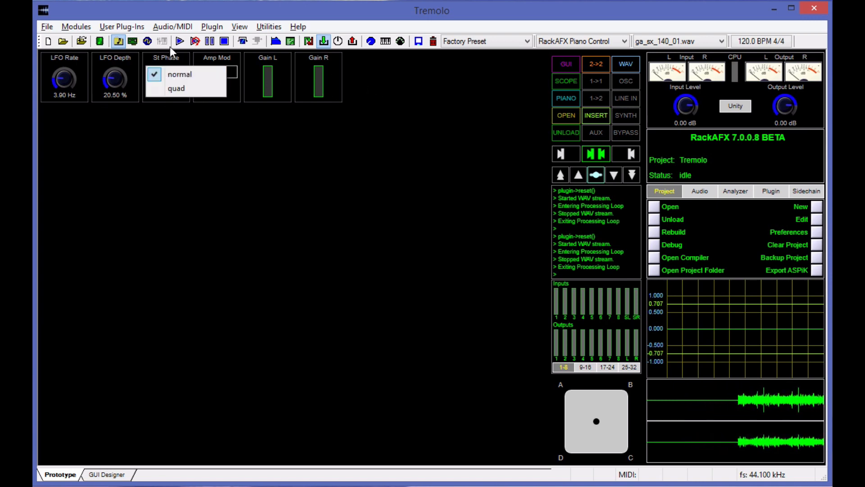
pyautogui.click(165, 48)
pyautogui.click(169, 71)
pyautogui.click(167, 60)
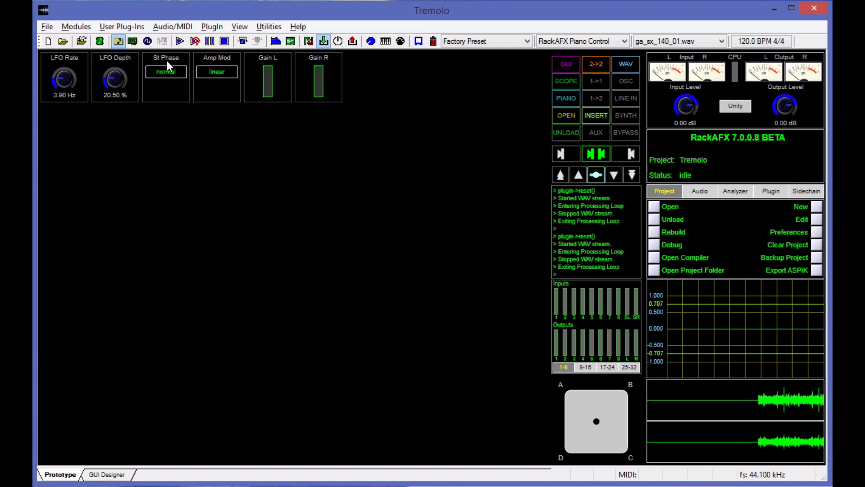
pyautogui.click(220, 70)
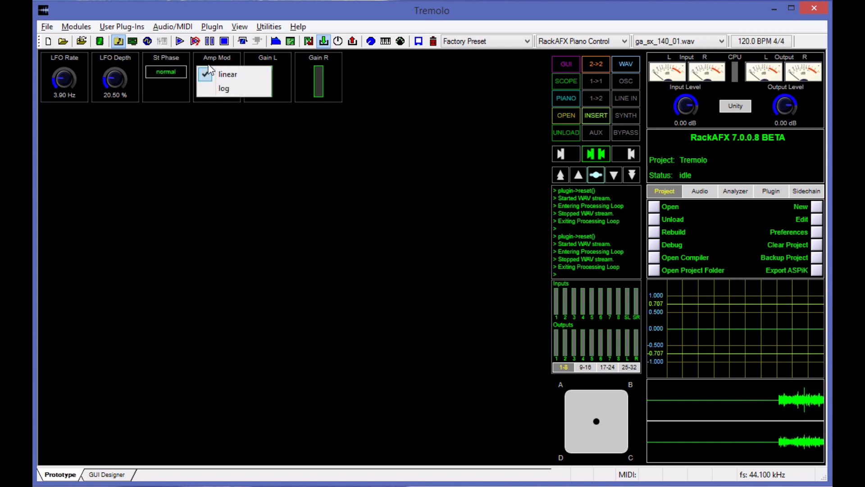
pyautogui.click(218, 68)
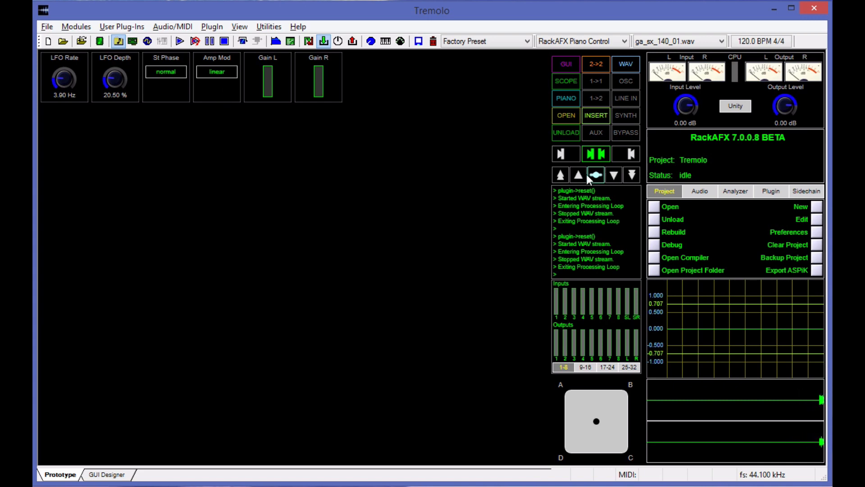
# Step: Switch to File Explorer and examine the Tremolo project folder, including the Tremolo.prj file and the Resources folder
pyautogui.hotkey('alt', 'Tab')
pyautogui.hotkey('alt', 'Tab')
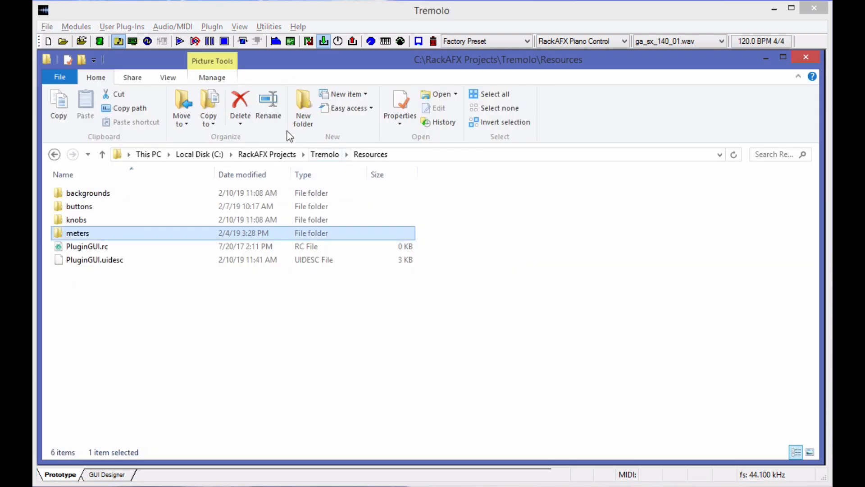
pyautogui.click(325, 154)
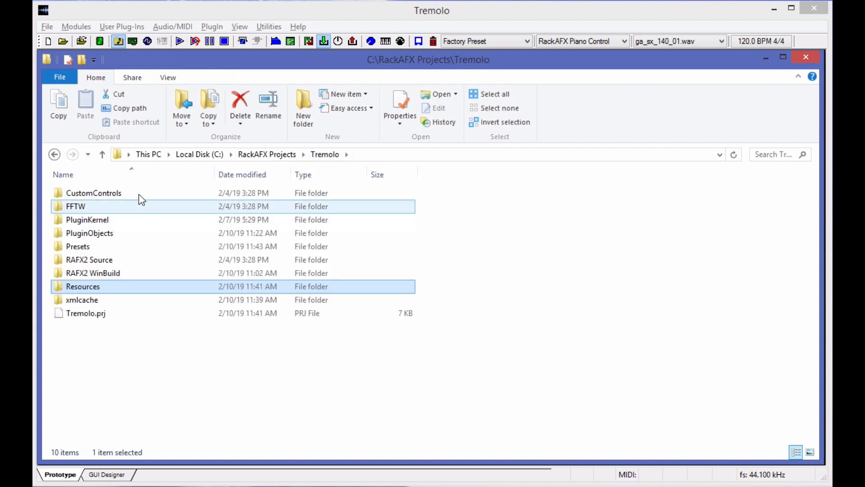
pyautogui.click(110, 197)
pyautogui.click(198, 326)
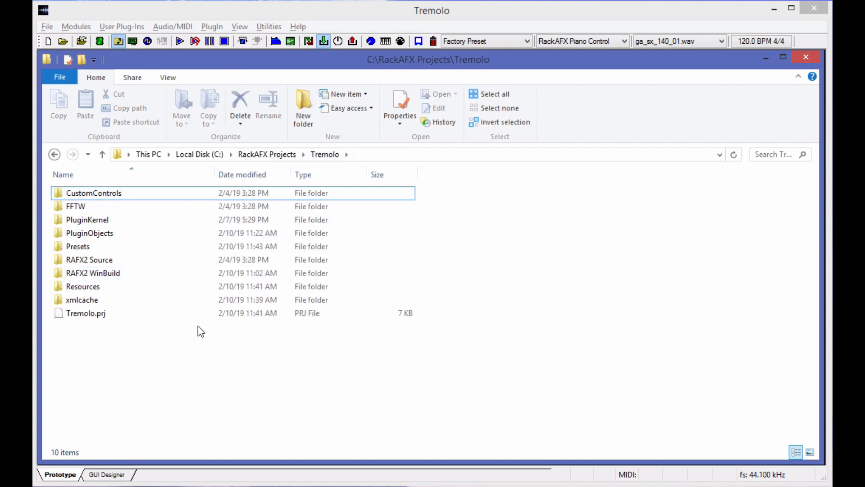
pyautogui.click(203, 317)
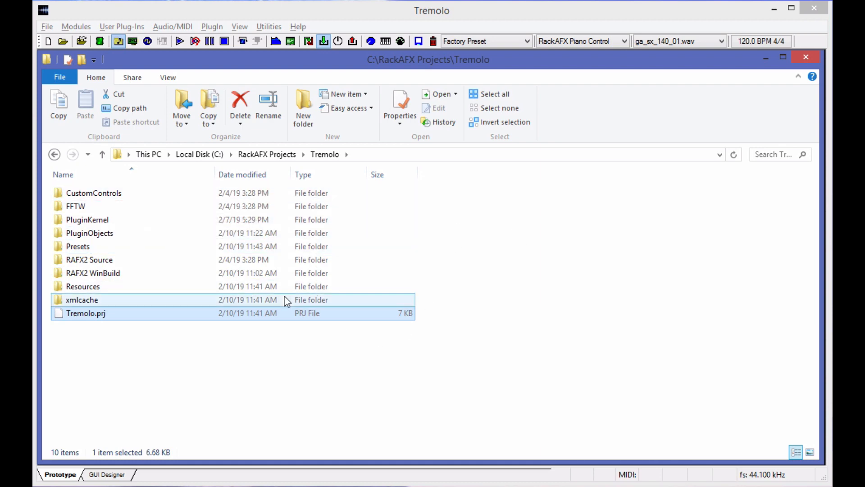
pyautogui.click(147, 284)
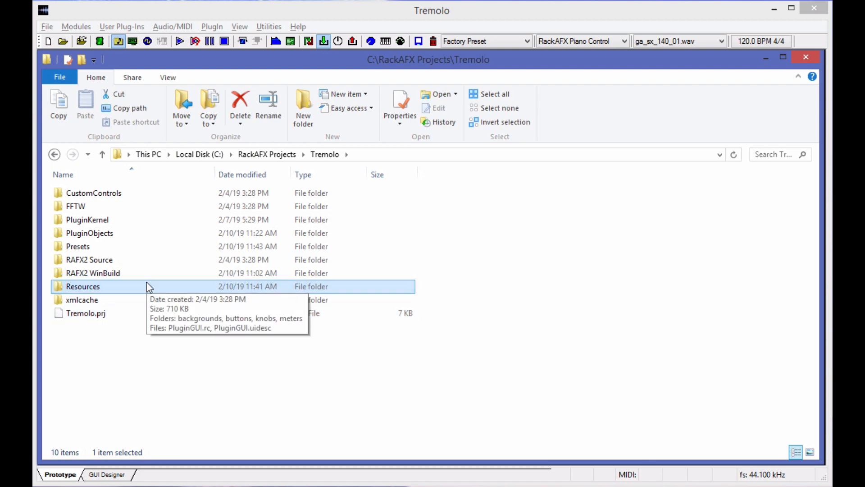
# Step: Examine the background images in the Resources folder's backgrounds subfolder, including the ASPiK logo, and return to Resources
pyautogui.doubleClick(86, 289)
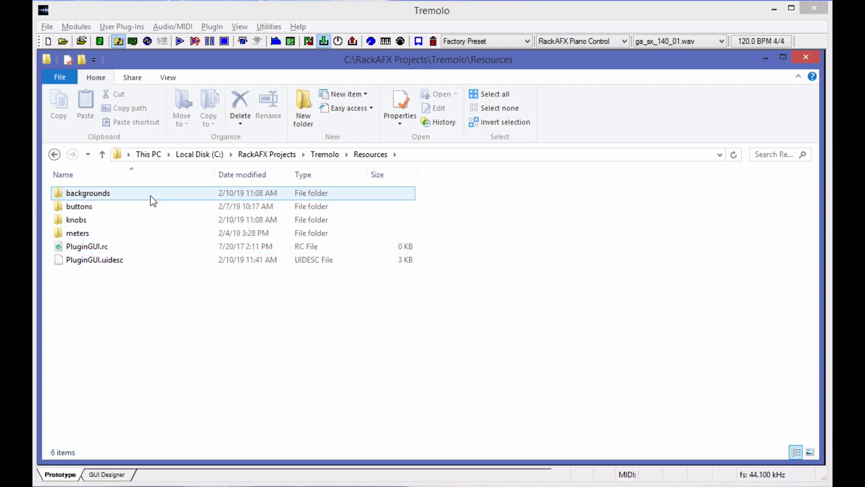
pyautogui.doubleClick(86, 193)
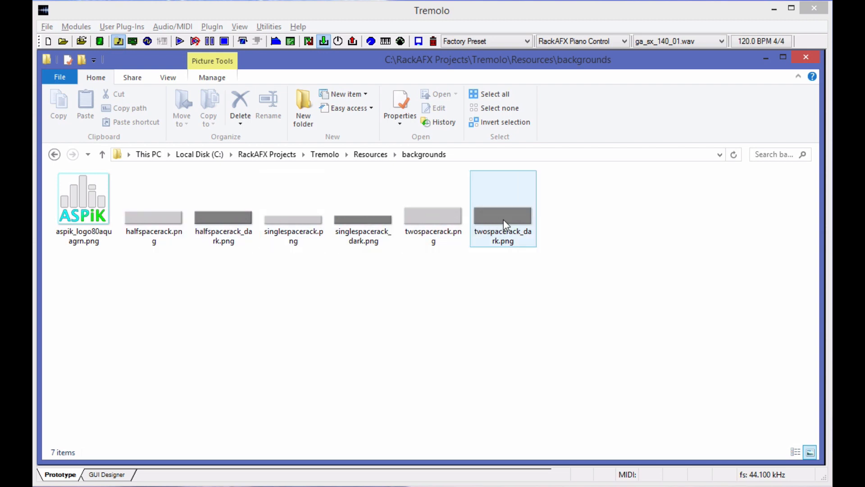
pyautogui.moveTo(500, 210)
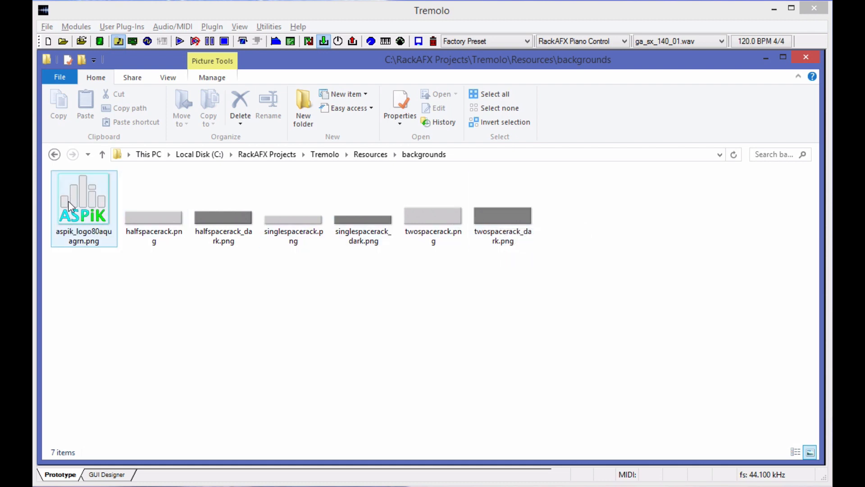
pyautogui.moveTo(78, 202)
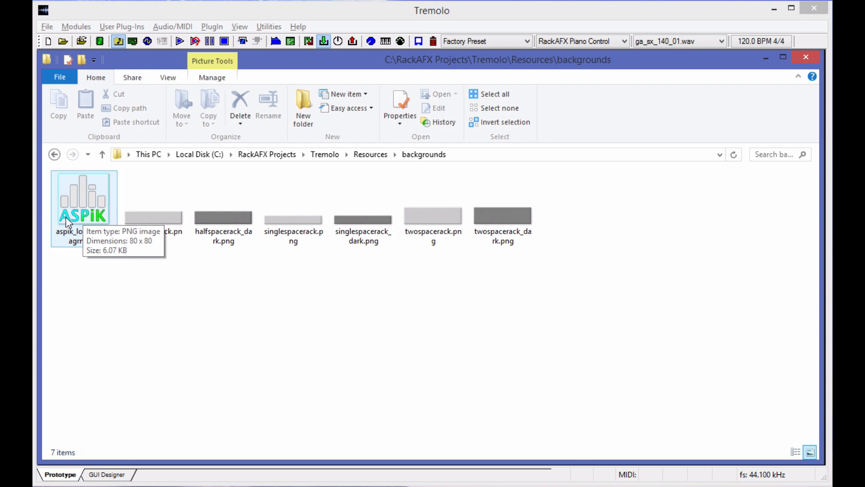
pyautogui.click(55, 155)
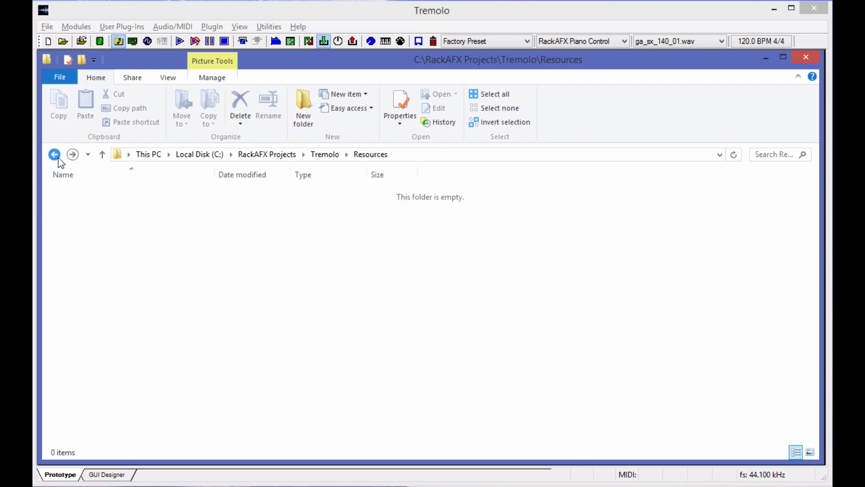
# Step: Examine the switch and button images in the buttons subfolder, including greenplasticbuttonsquare.png, and return to Resources
pyautogui.doubleClick(70, 205)
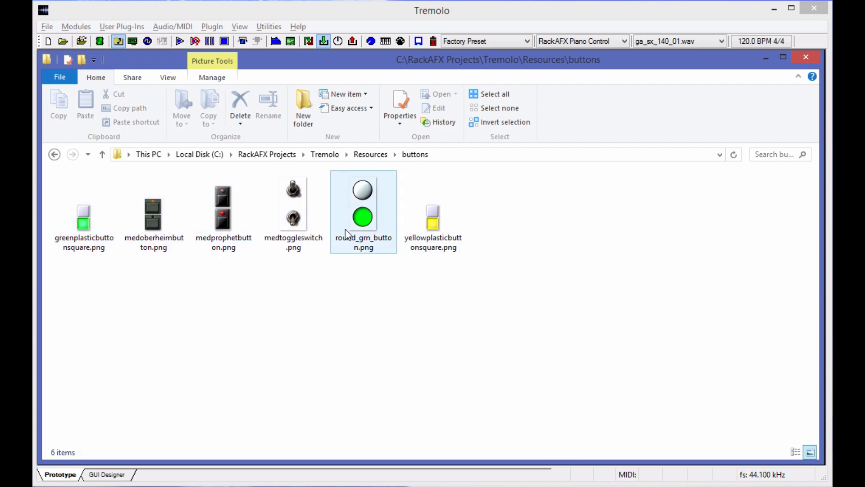
pyautogui.moveTo(370, 215)
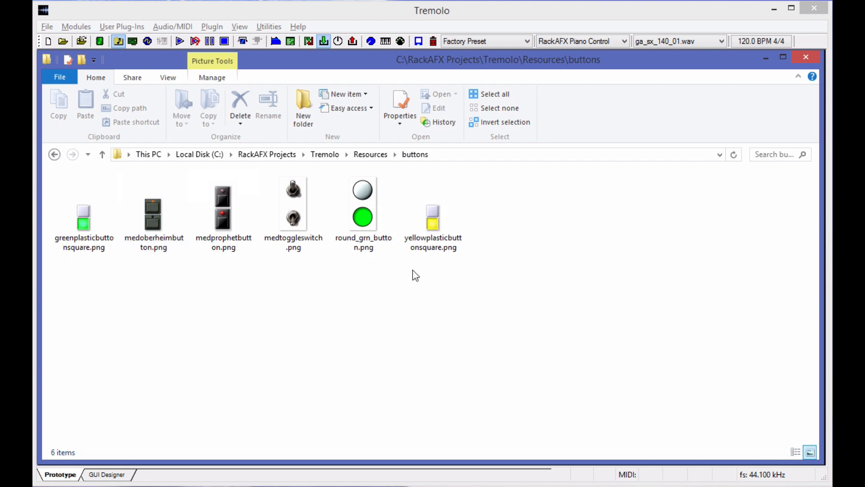
pyautogui.click(90, 225)
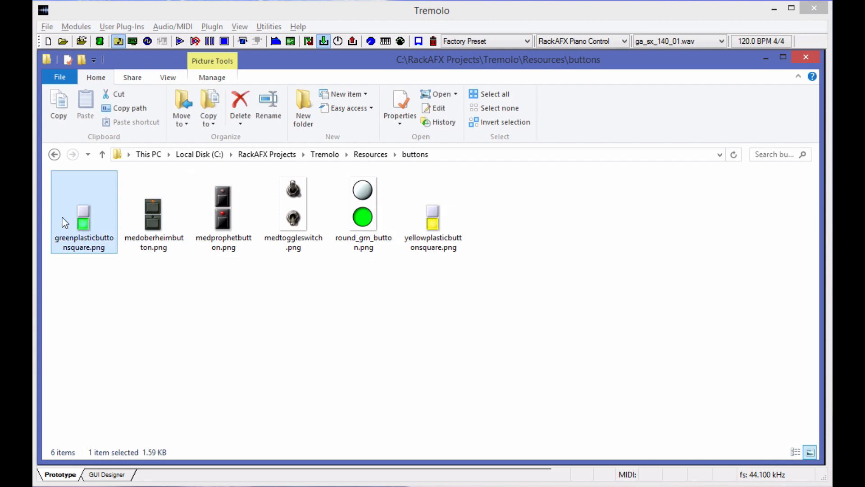
pyautogui.click(54, 154)
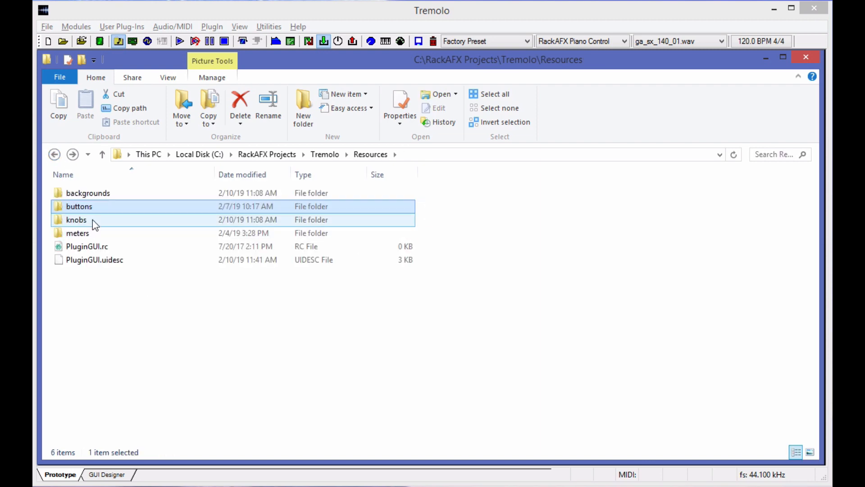
# Step: Examine the knob images in the knobs subfolder, including s6aqua.png and s6green.png
pyautogui.doubleClick(93, 220)
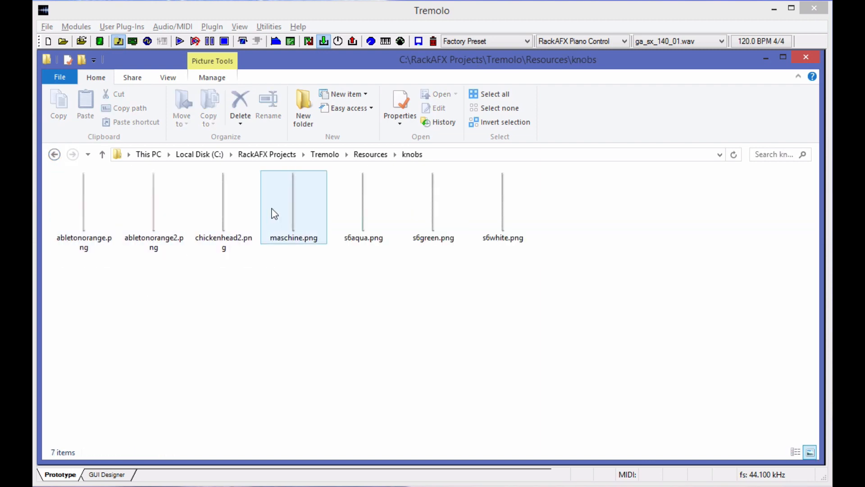
pyautogui.click(435, 216)
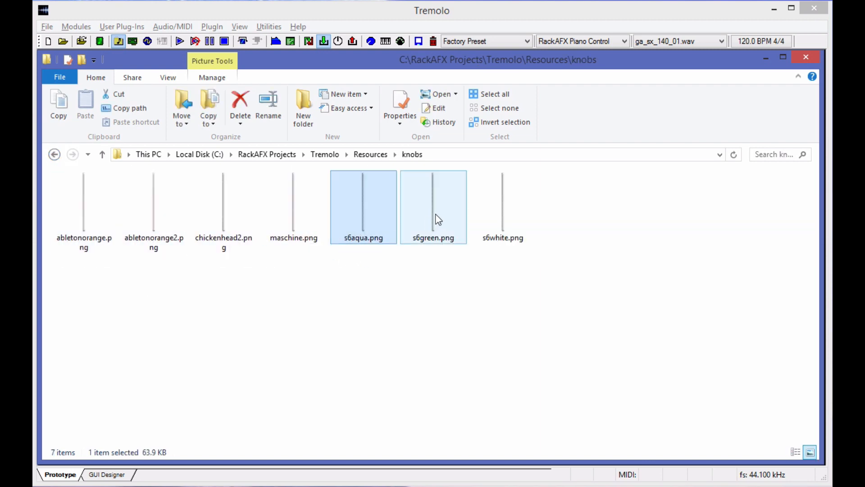
pyautogui.click(358, 221)
pyautogui.click(424, 216)
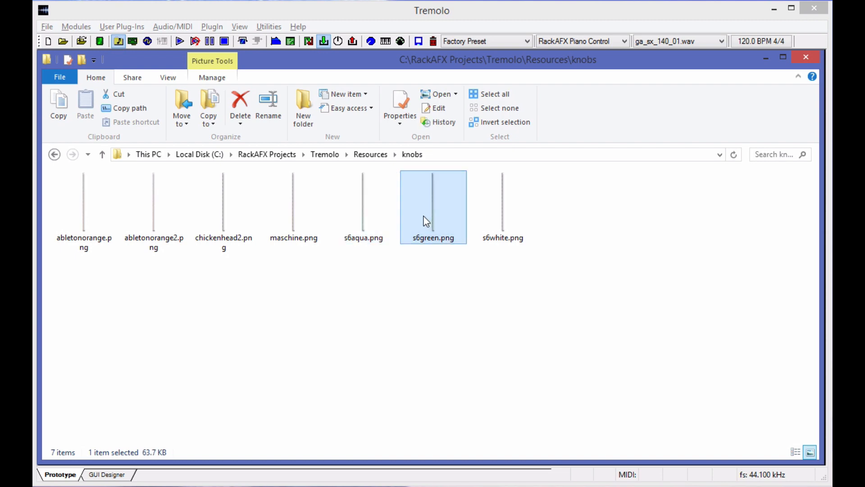
pyautogui.click(369, 212)
# Step: Return to the Resources folder through Tremolo and examine the vuoff.png and vuon.png images in the meters subfolder
pyautogui.click(324, 157)
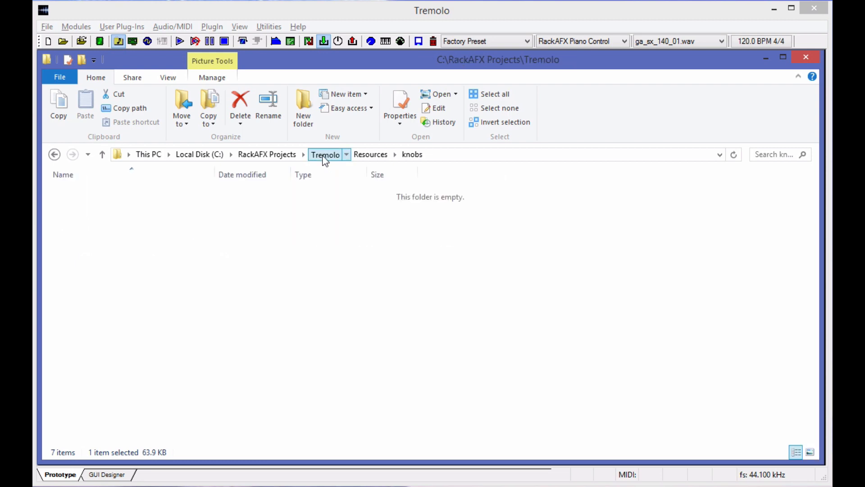
pyautogui.doubleClick(105, 286)
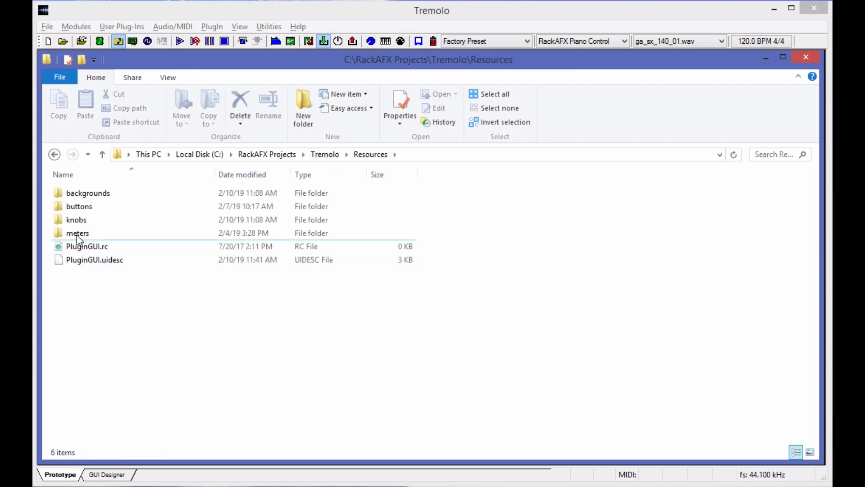
pyautogui.doubleClick(81, 231)
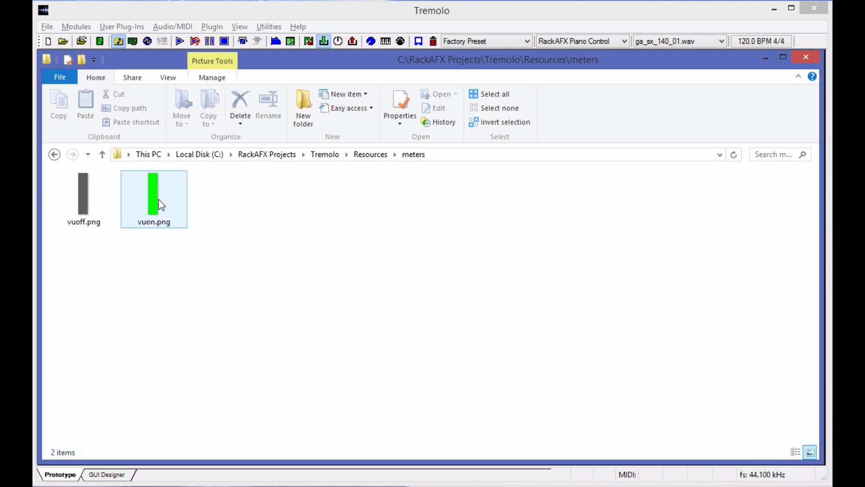
pyautogui.moveTo(161, 205)
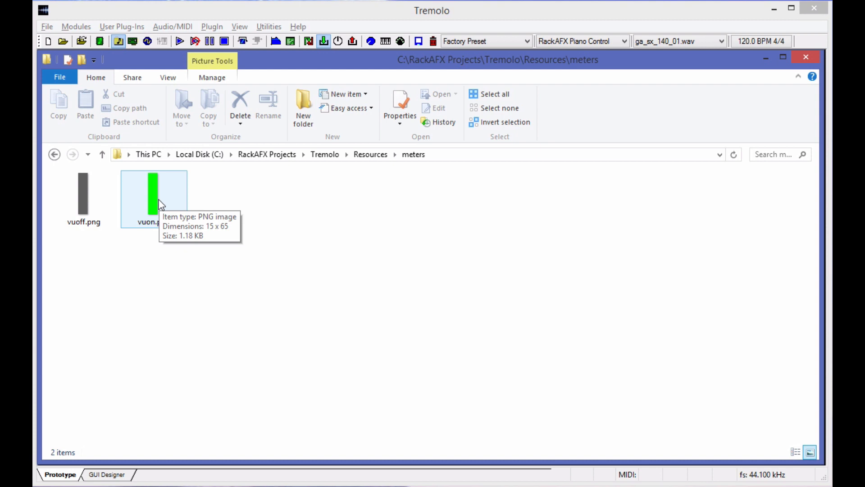
# Step: Switch to RackAFX, open the GUI Designer and add halfspacerack_dark.png and aspik_logo80aquagrn.png from the backgrounds folder to the PNG list
pyautogui.click(403, 16)
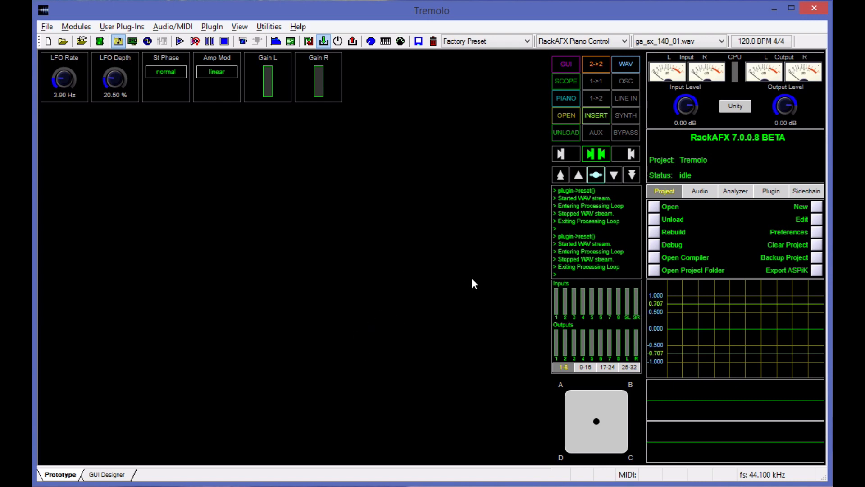
pyautogui.click(116, 476)
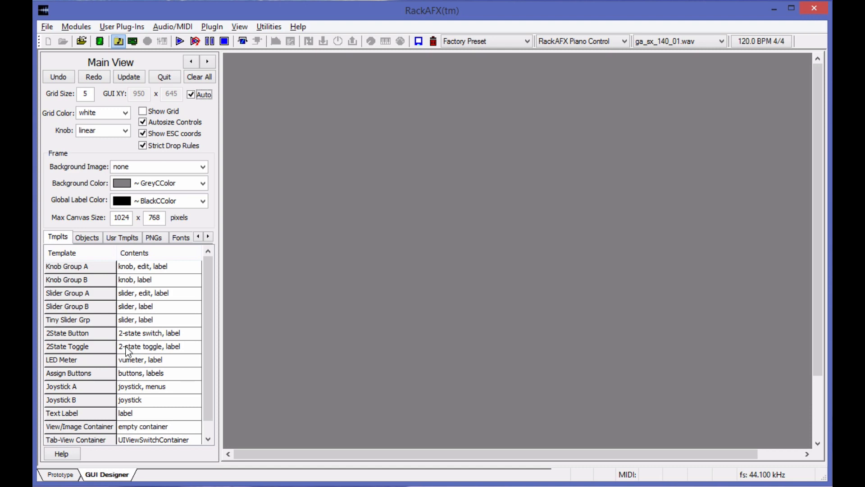
pyautogui.click(153, 237)
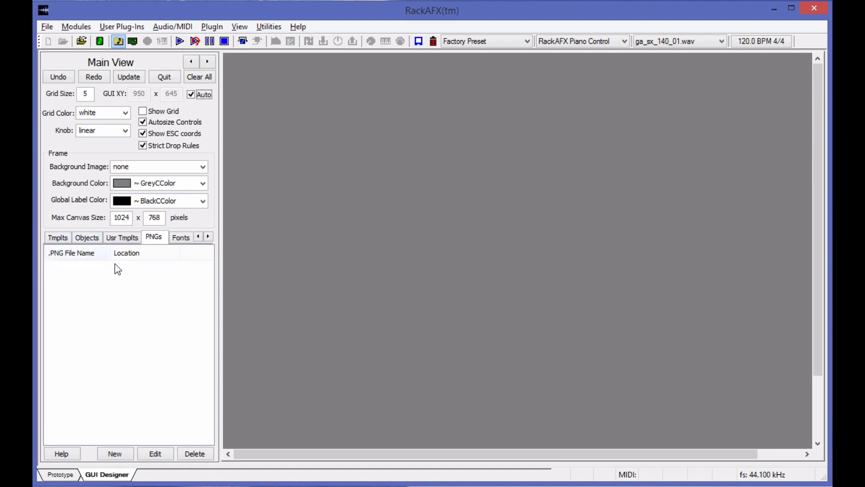
pyautogui.click(115, 454)
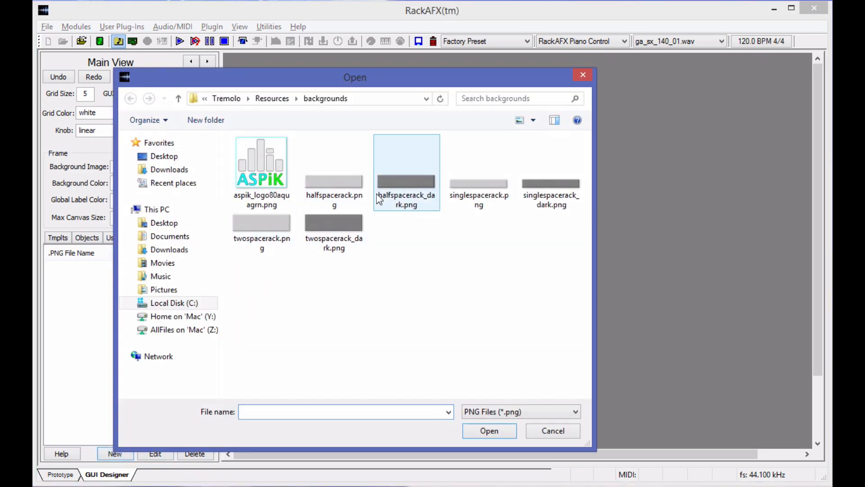
pyautogui.click(408, 185)
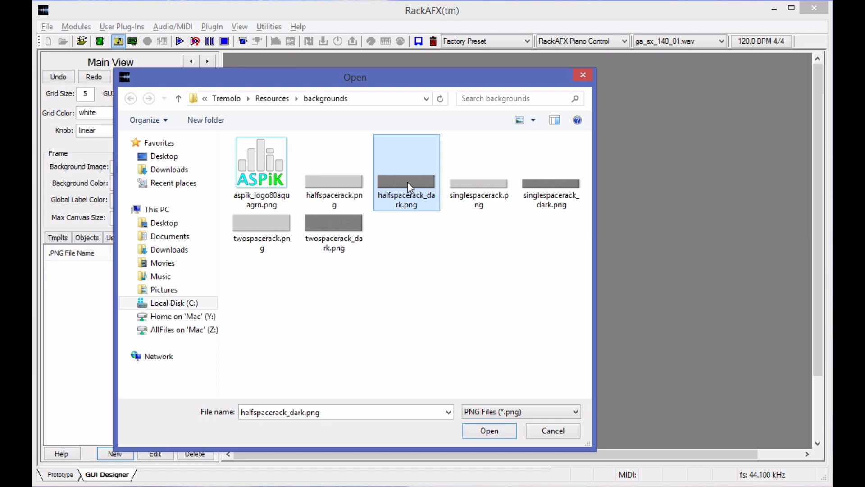
pyautogui.doubleClick(407, 182)
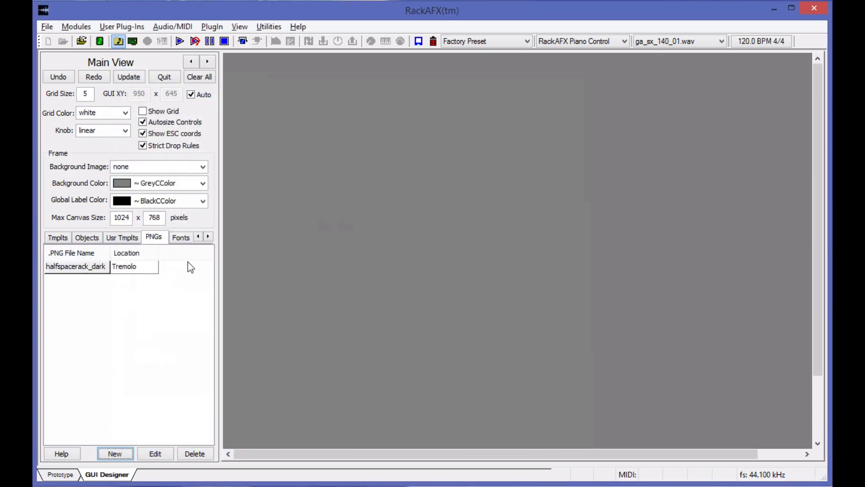
pyautogui.click(121, 454)
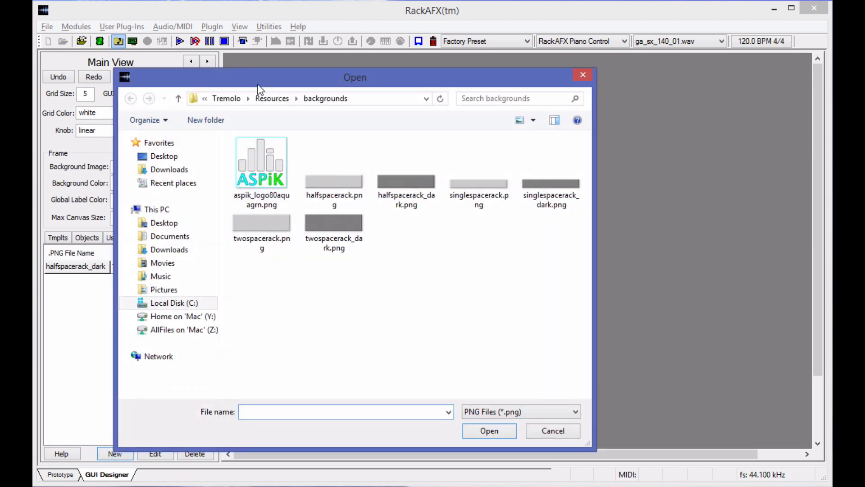
pyautogui.doubleClick(266, 185)
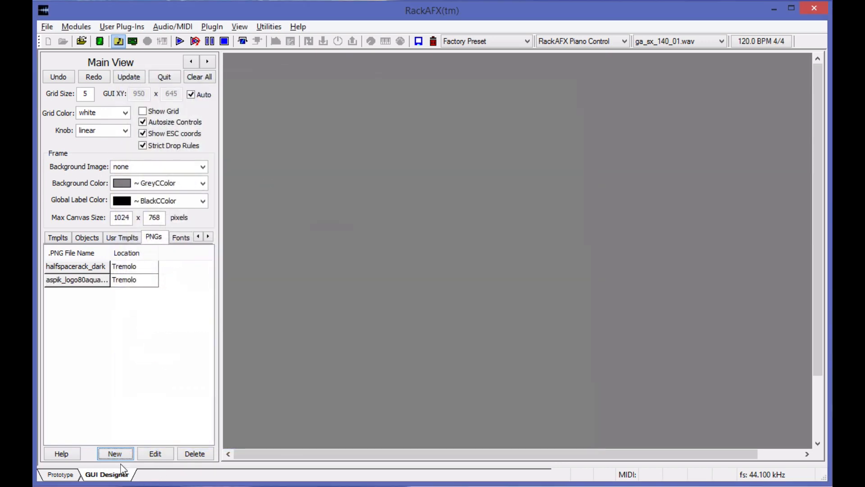
# Step: Add greenplasticbuttonsquare.png from the Resources buttons folder to the PNG list
pyautogui.click(118, 454)
pyautogui.click(276, 100)
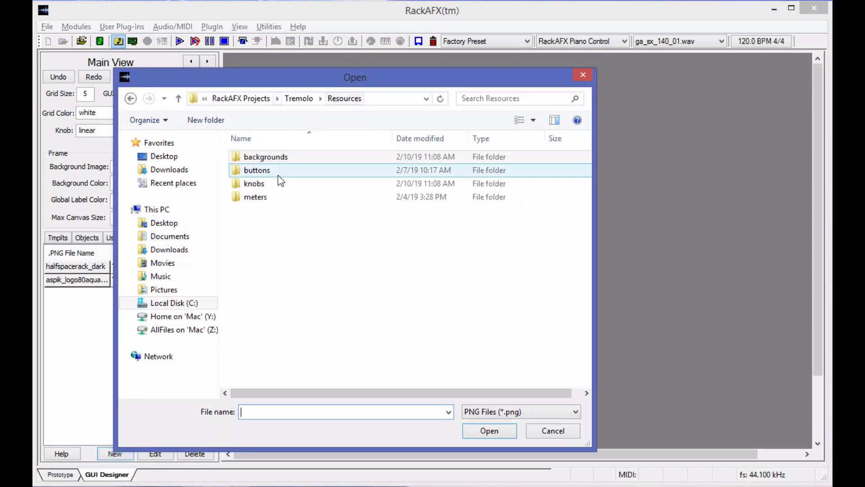
pyautogui.doubleClick(253, 171)
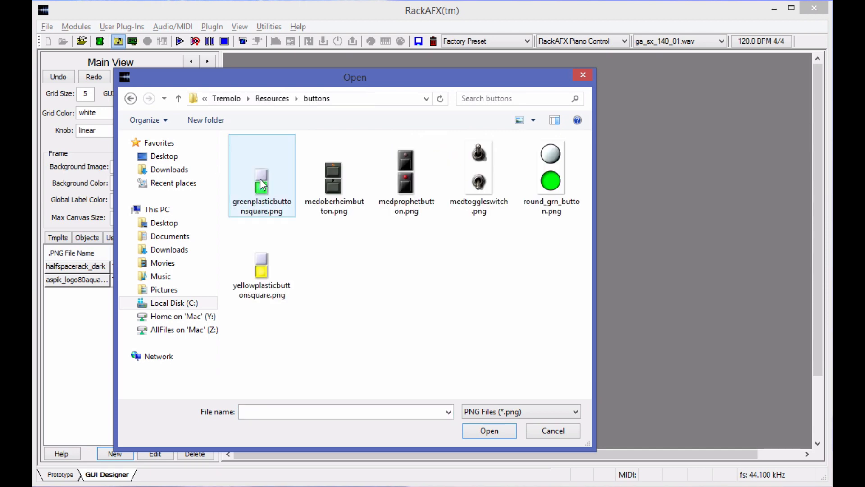
pyautogui.doubleClick(261, 178)
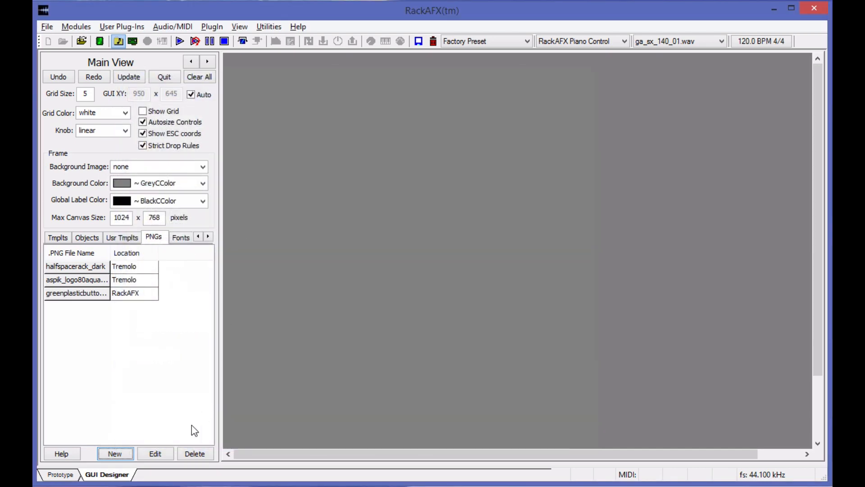
# Step: Add the knob images s6aqua.png and s6green.png from the Resources knobs folder to the PNG list
pyautogui.click(115, 454)
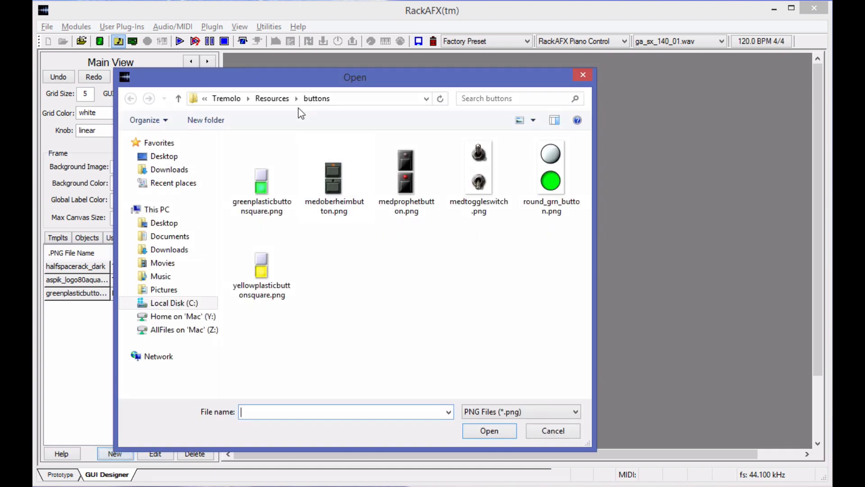
pyautogui.click(272, 98)
pyautogui.doubleClick(276, 186)
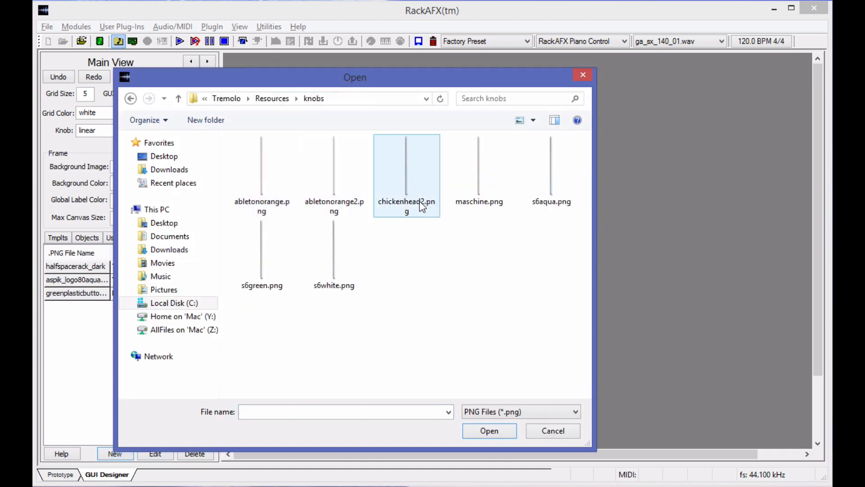
pyautogui.doubleClick(548, 188)
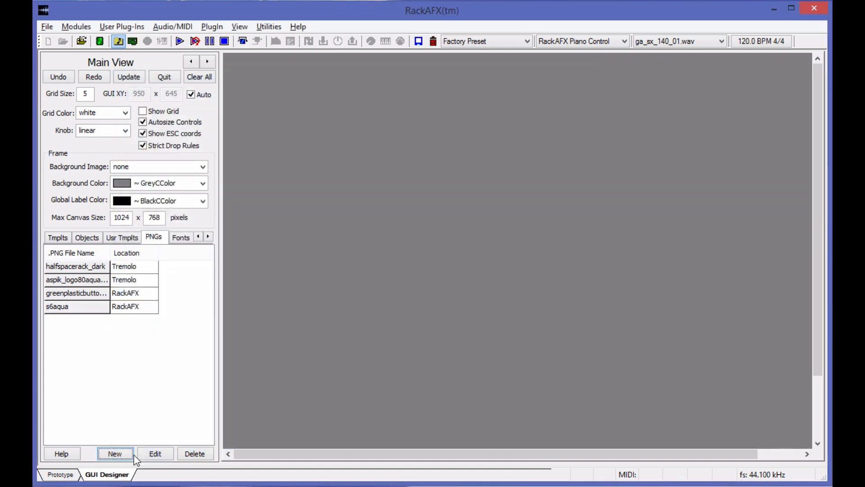
pyautogui.click(115, 453)
pyautogui.click(269, 268)
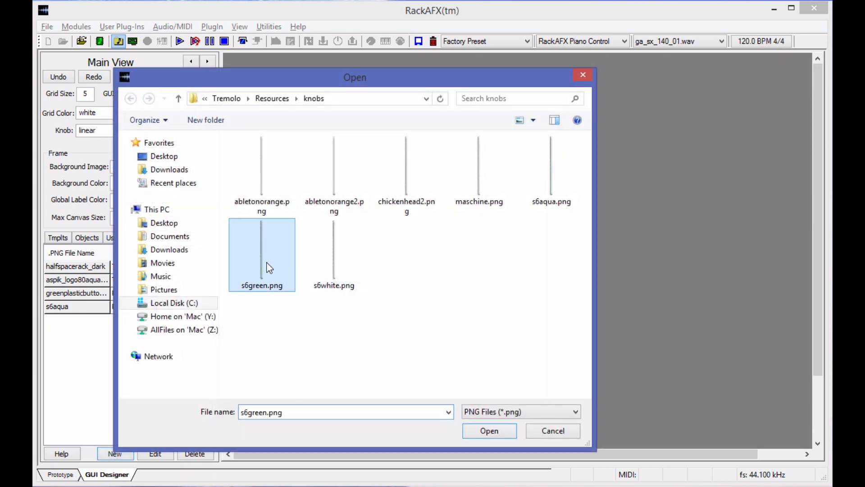
pyautogui.doubleClick(267, 263)
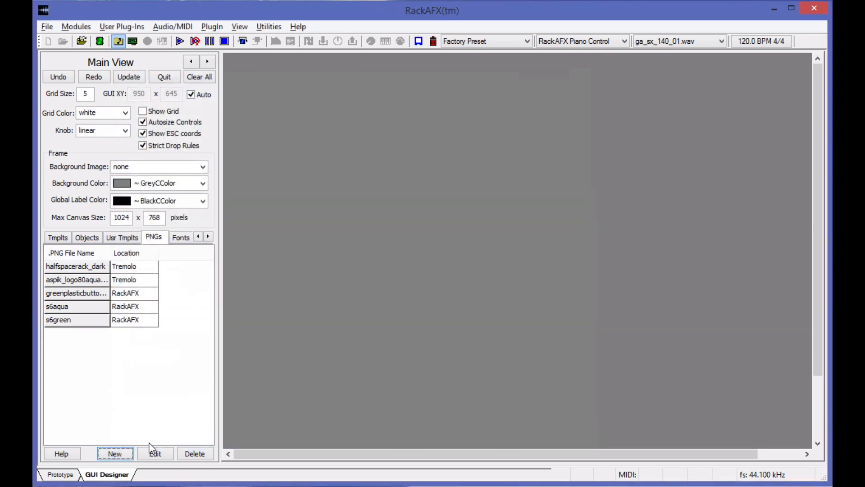
# Step: Add the meter images vuoff.png and vuon.png from the Resources meters folder to the PNG list
pyautogui.click(115, 453)
pyautogui.click(272, 98)
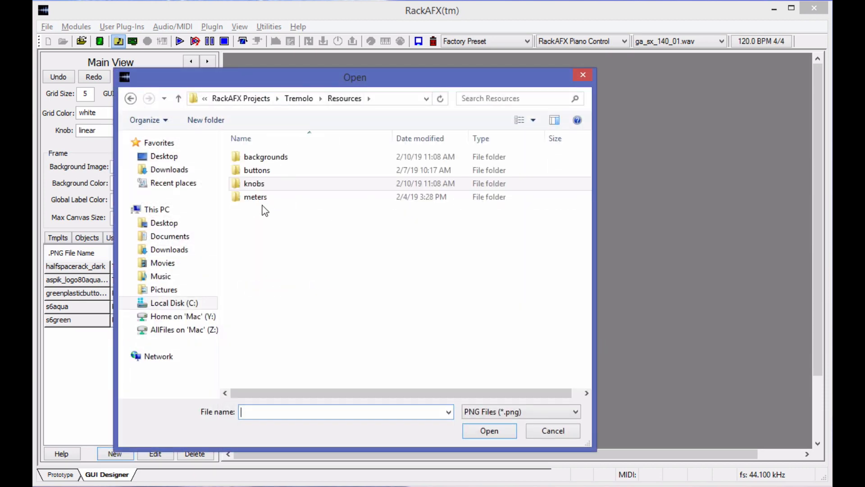
pyautogui.doubleClick(261, 196)
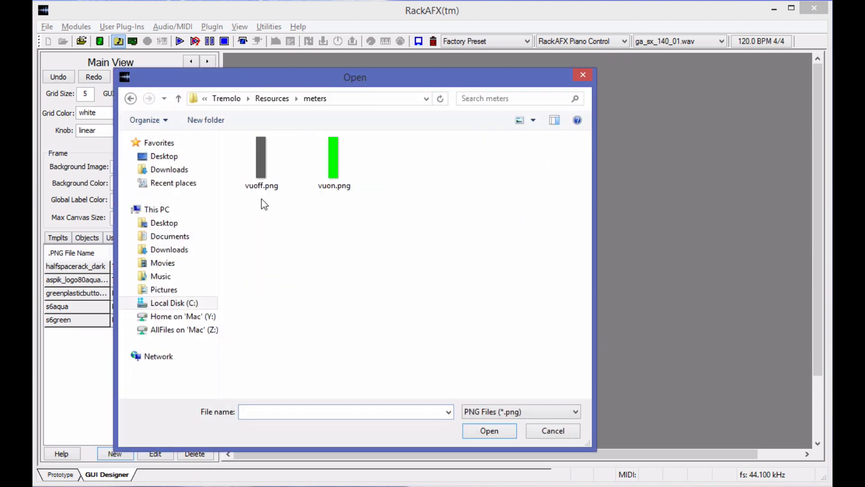
pyautogui.doubleClick(266, 175)
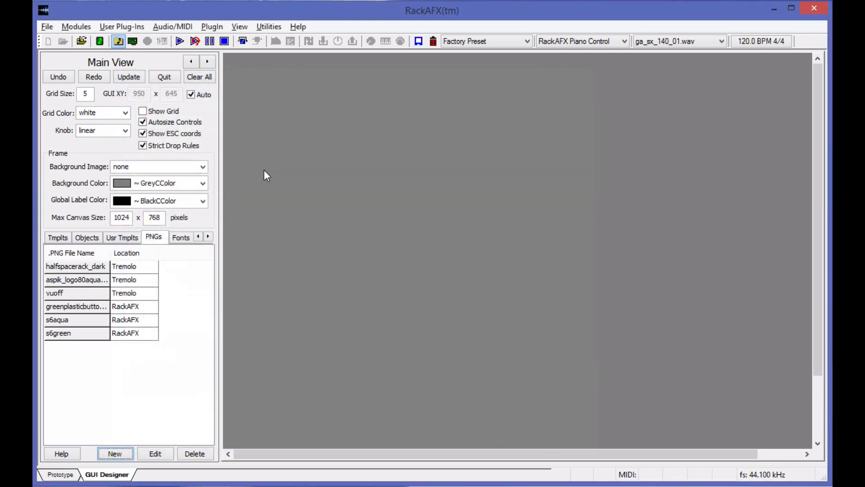
pyautogui.click(134, 455)
pyautogui.doubleClick(336, 172)
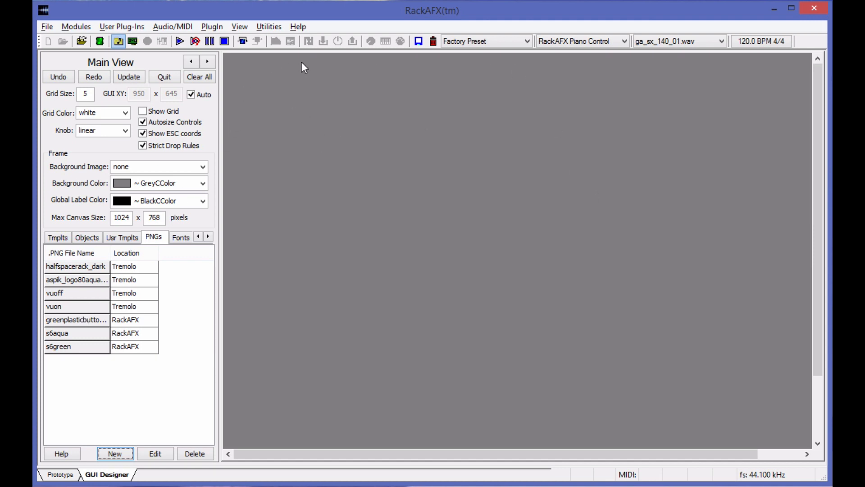
# Step: Place a View/Image Container object in the upper-left corner of the GUI canvas, with its origin at about 10, 10
pyautogui.click(81, 241)
pyautogui.moveTo(207, 344); pyautogui.dragTo(218, 437)
pyautogui.click(85, 413)
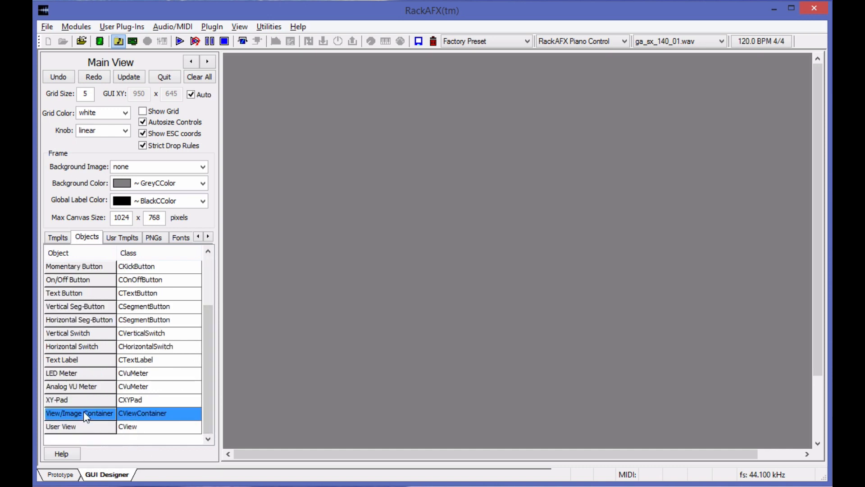
pyautogui.moveTo(50, 419); pyautogui.dragTo(260, 93)
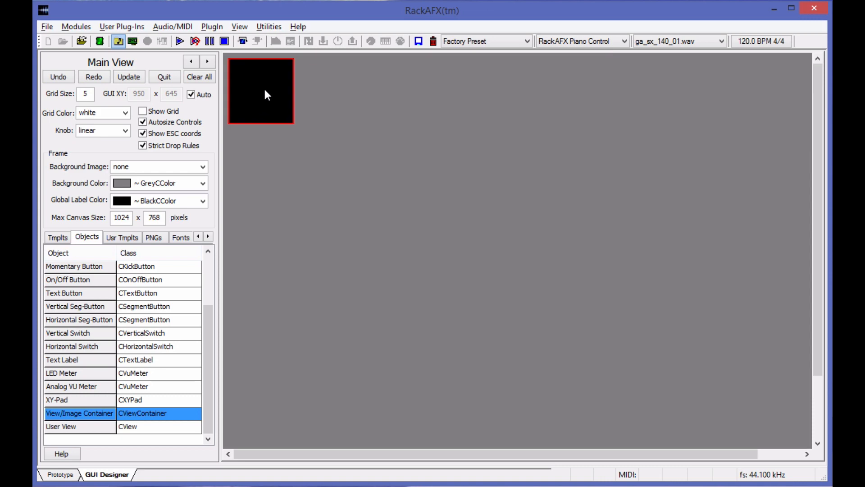
# Step: Set the new view container's width to 450 and its back image to halfspacerack_dark
pyautogui.doubleClick(262, 94)
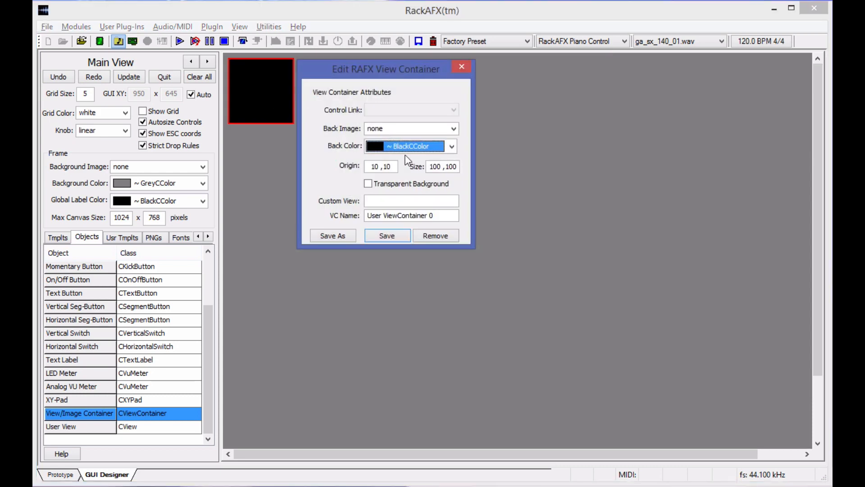
pyautogui.doubleClick(434, 167)
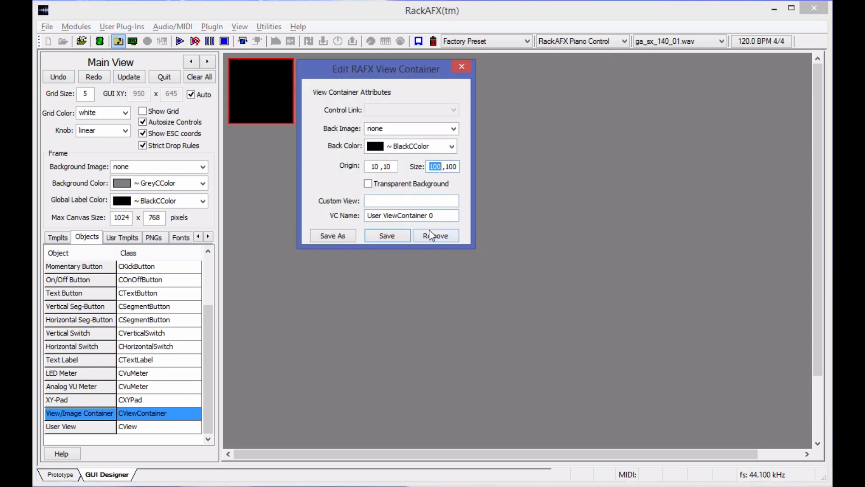
pyautogui.write('450')
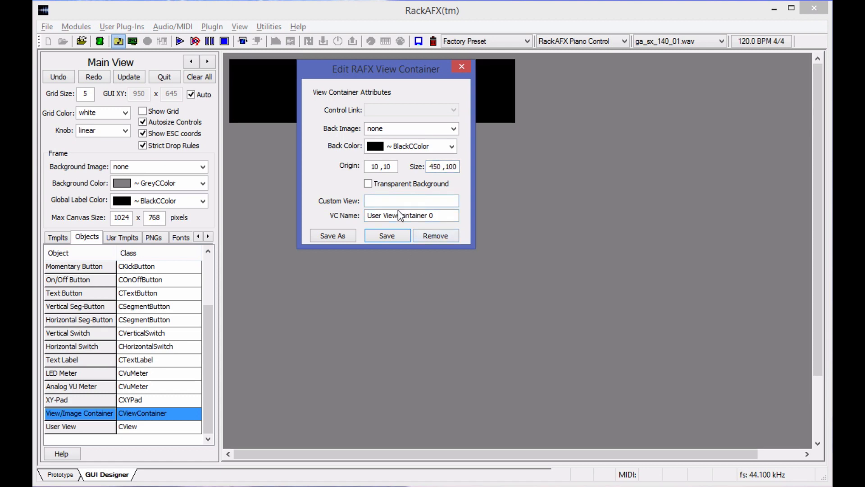
pyautogui.moveTo(397, 73); pyautogui.dragTo(630, 72)
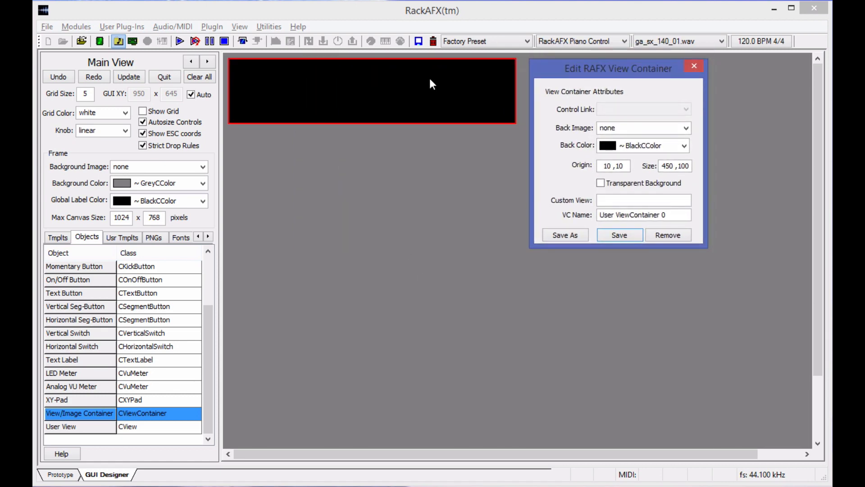
pyautogui.click(686, 128)
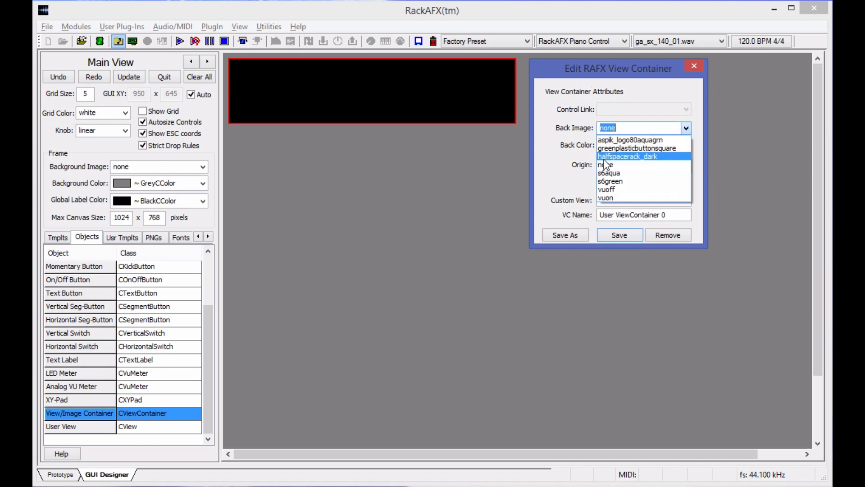
pyautogui.click(629, 156)
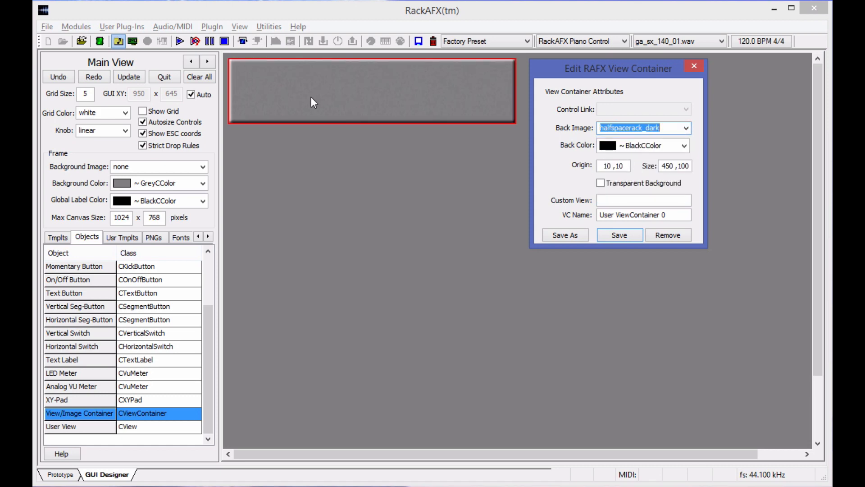
# Step: Move the view container closer to the canvas's upper-left corner and place a Knob Group A template at its left end
pyautogui.moveTo(310, 95); pyautogui.dragTo(313, 104)
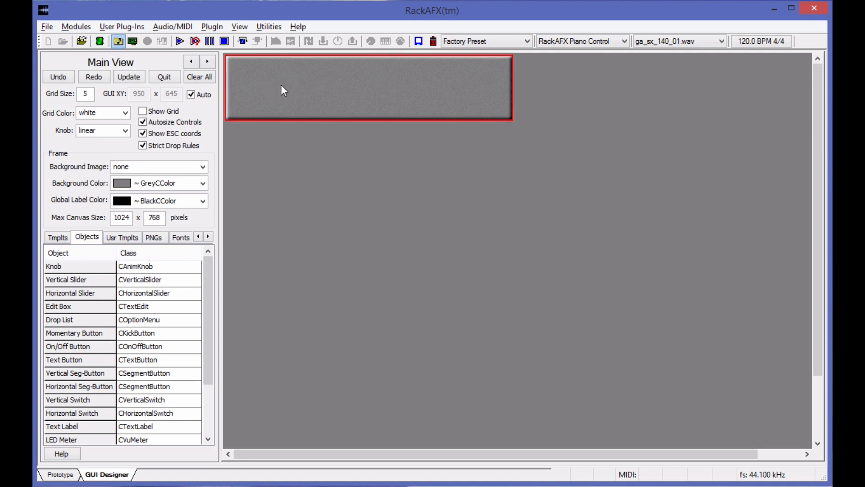
pyautogui.click(55, 238)
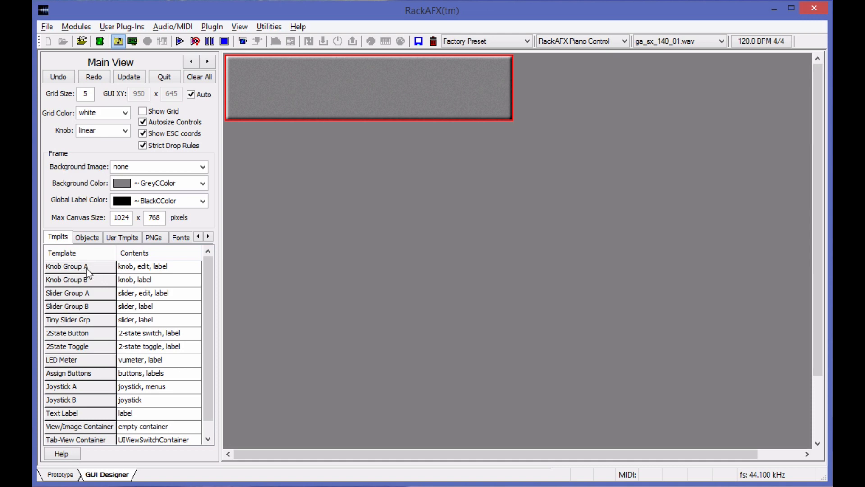
pyautogui.moveTo(64, 268); pyautogui.dragTo(254, 89)
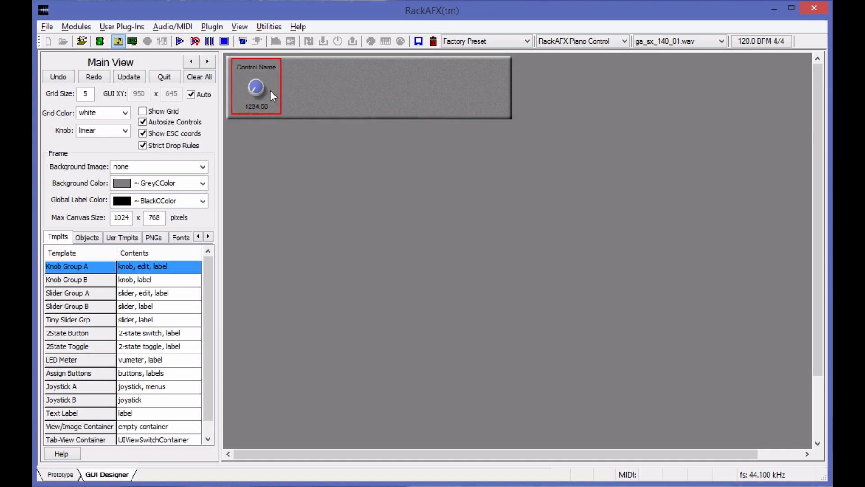
pyautogui.click(269, 91)
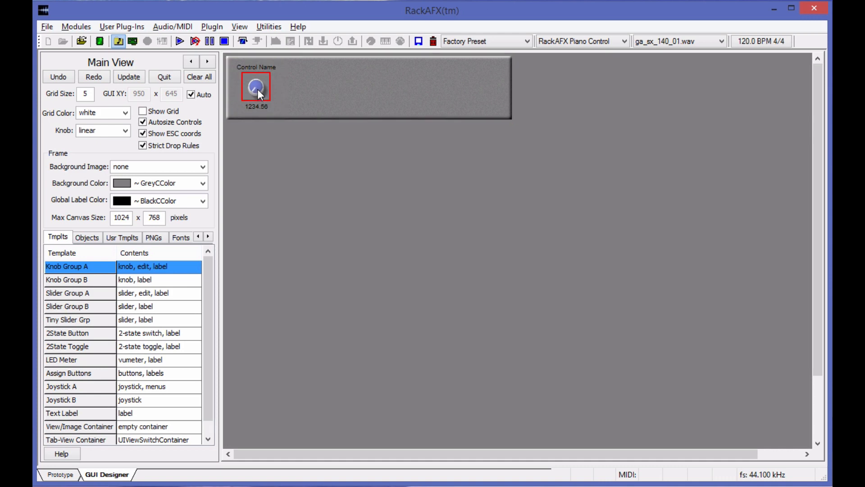
pyautogui.click(271, 79)
# Step: Change the knob group's text label to Rate
pyautogui.click(270, 64)
pyautogui.doubleClick(267, 66)
pyautogui.moveTo(413, 106); pyautogui.dragTo(343, 105)
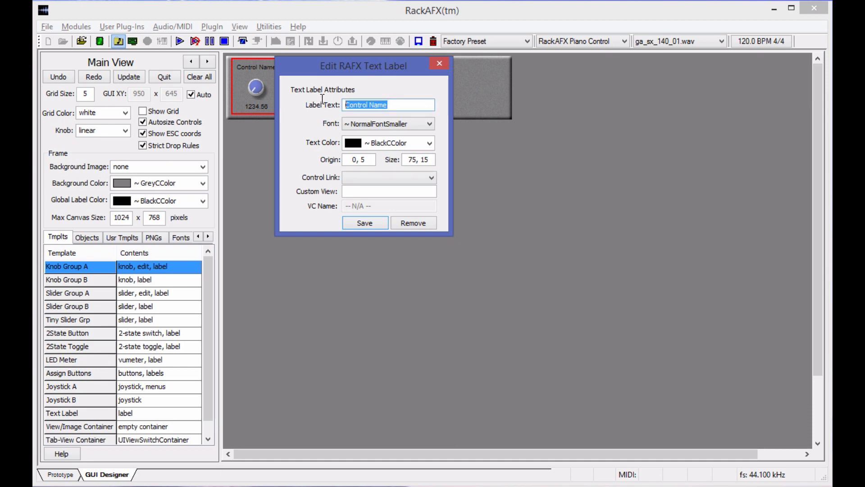
pyautogui.write('Rea')
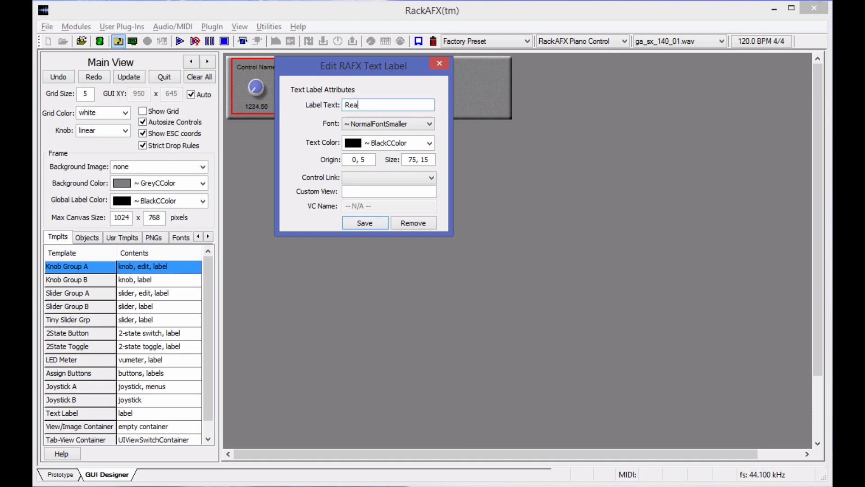
pyautogui.write('tate')
pyautogui.click(363, 222)
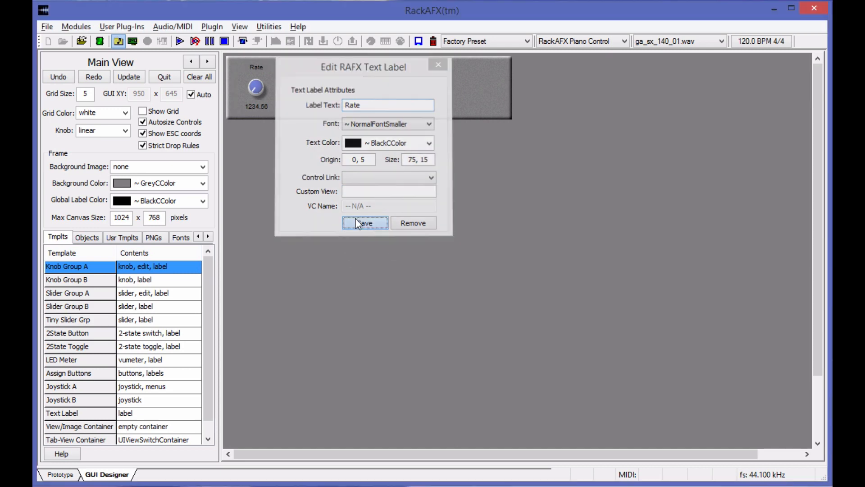
# Step: Link the Rate knob to controlID::lfoRate_Hz and set its knob graphic to s6aqua
pyautogui.click(256, 89)
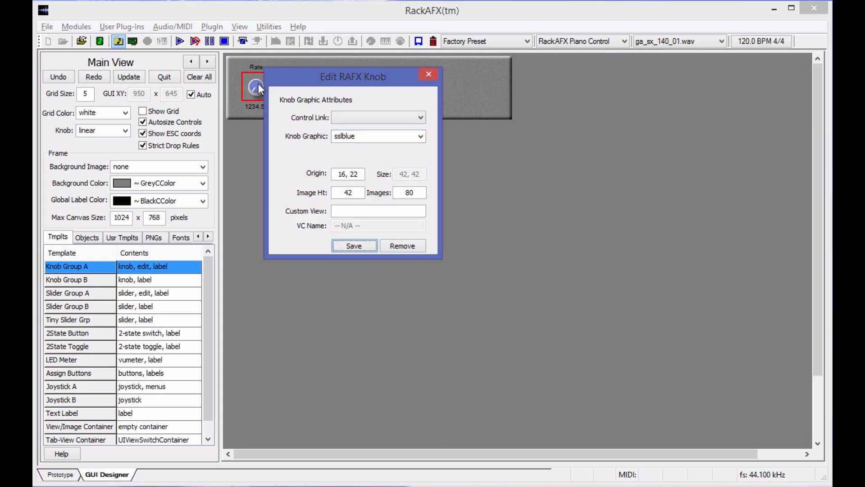
pyautogui.click(380, 117)
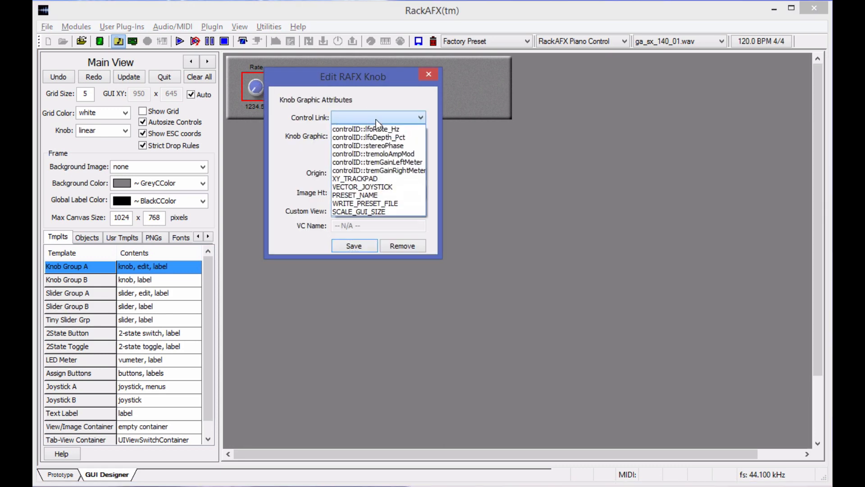
pyautogui.click(403, 129)
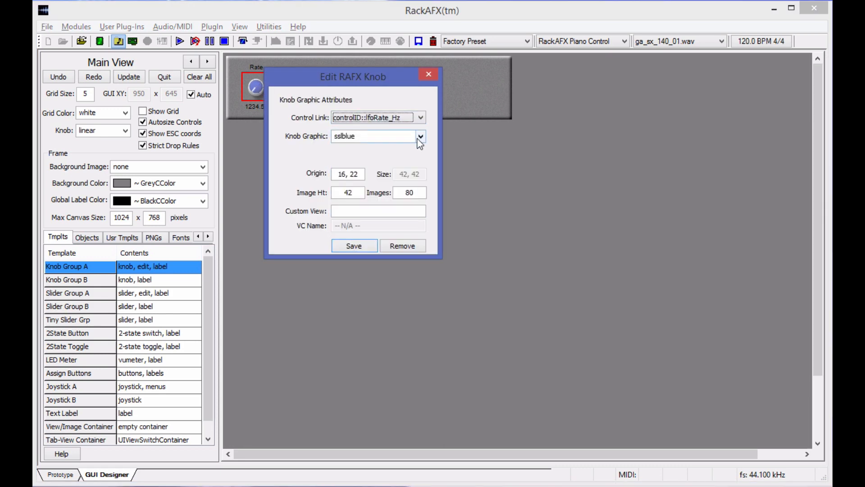
pyautogui.click(420, 136)
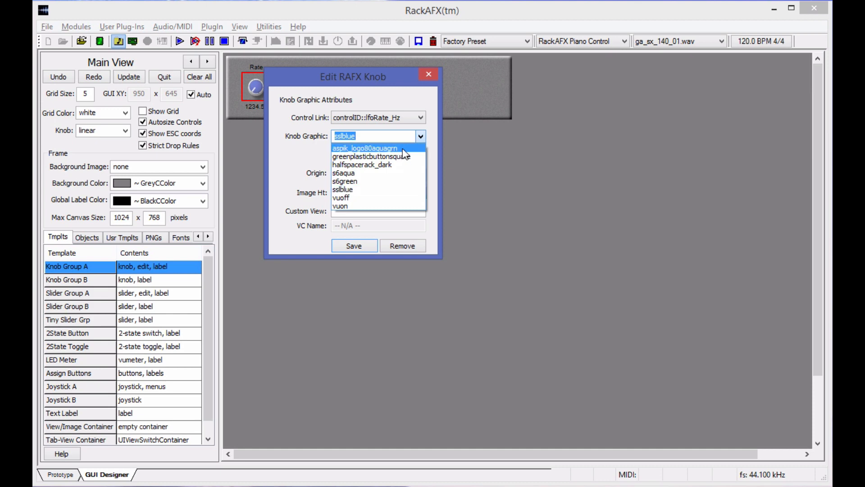
pyautogui.click(353, 172)
pyautogui.click(359, 246)
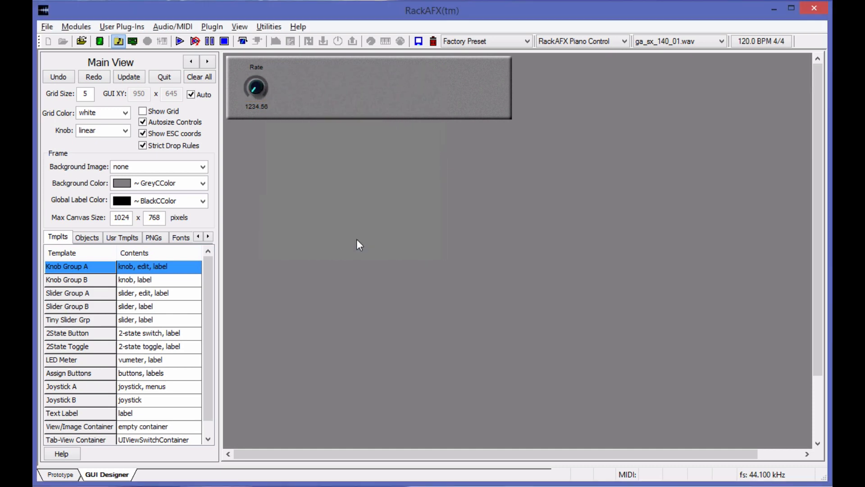
# Step: Link the edit box under the Rate knob to controlID::lfoRate_Hz
pyautogui.rightClick(265, 110)
pyautogui.click(383, 144)
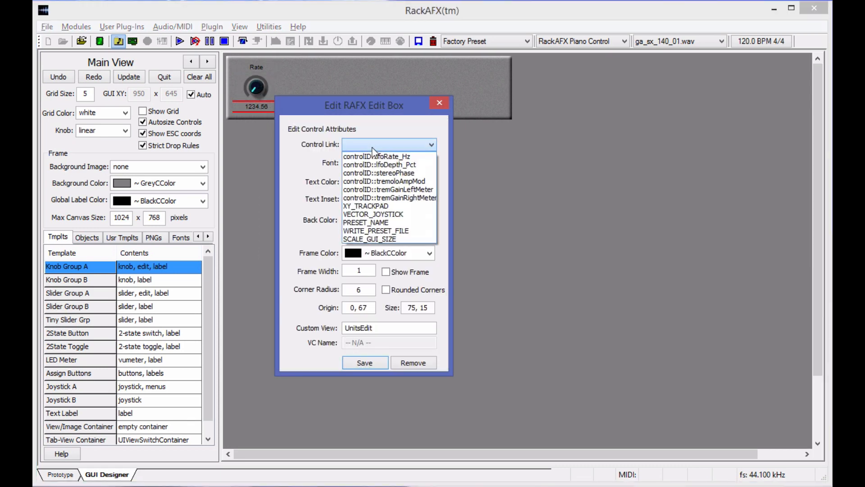
pyautogui.click(398, 157)
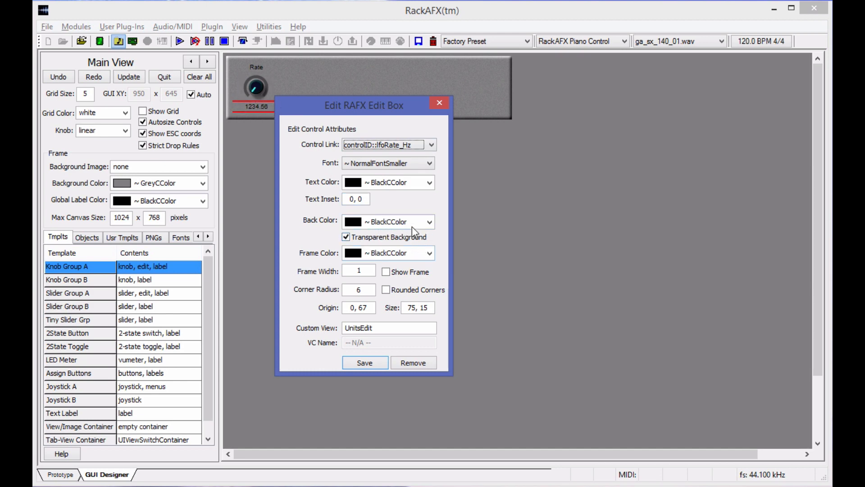
pyautogui.click(391, 183)
pyautogui.click(360, 197)
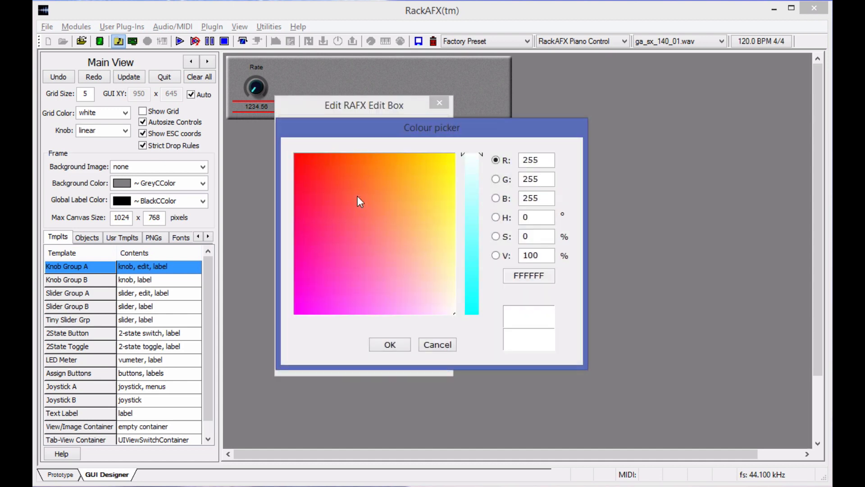
pyautogui.click(437, 344)
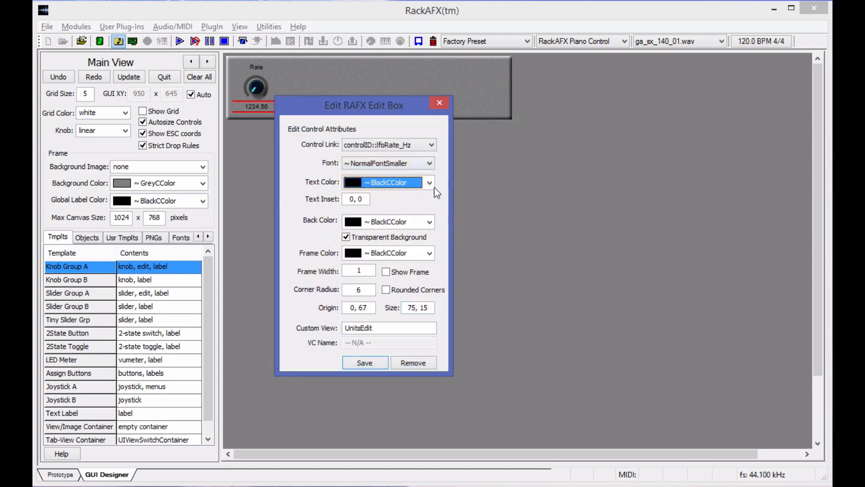
# Step: Set the text color of the Rate knob's edit box to WhiteCColor and save it
pyautogui.click(429, 183)
pyautogui.click(391, 212)
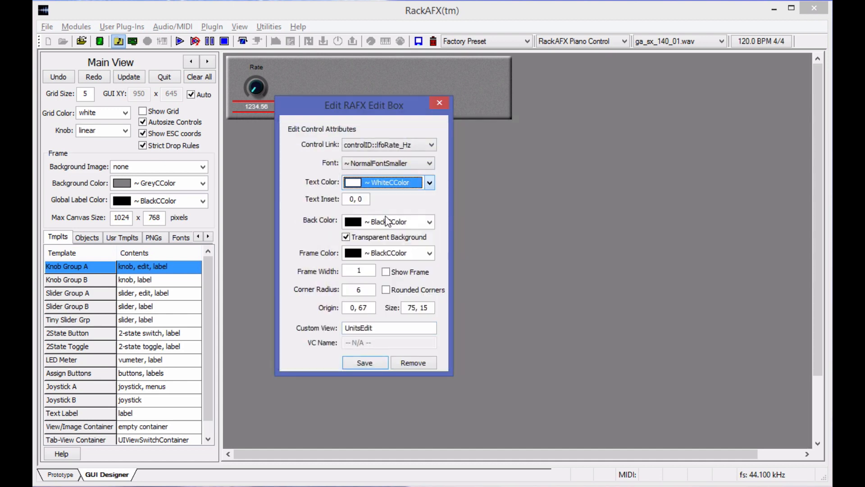
pyautogui.click(363, 362)
# Step: Set the Rate label's text color to WhiteCColor
pyautogui.doubleClick(255, 69)
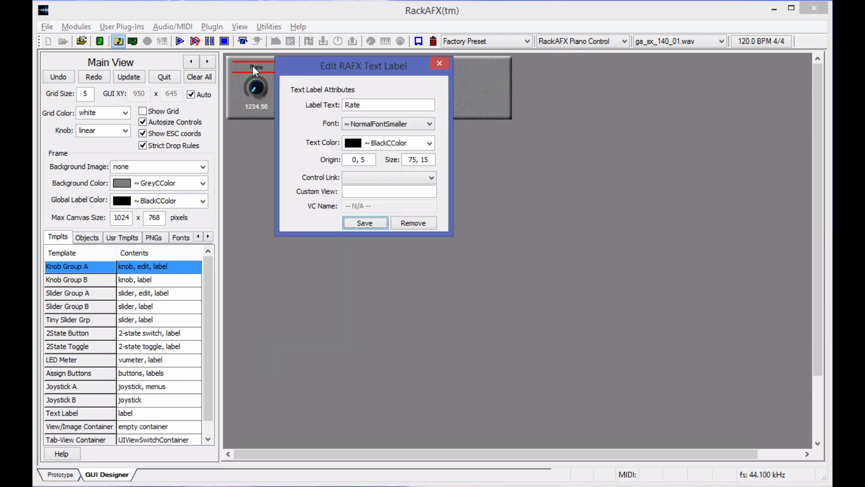
pyautogui.click(397, 143)
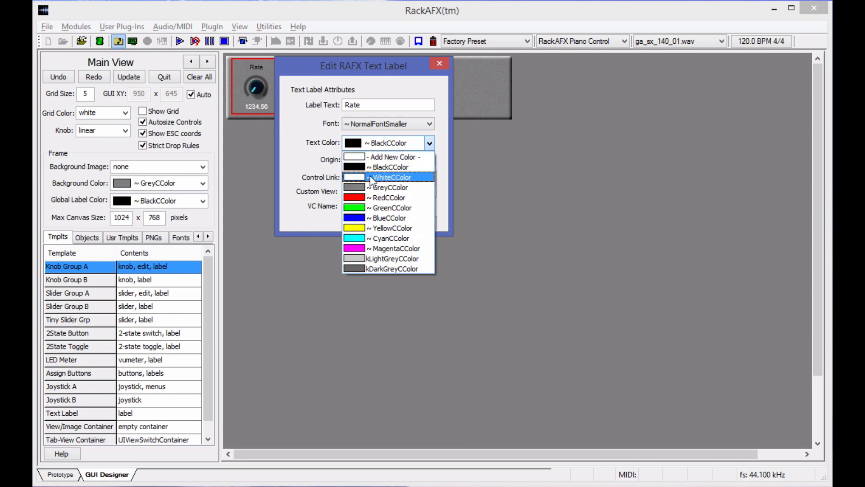
pyautogui.click(378, 177)
pyautogui.click(361, 223)
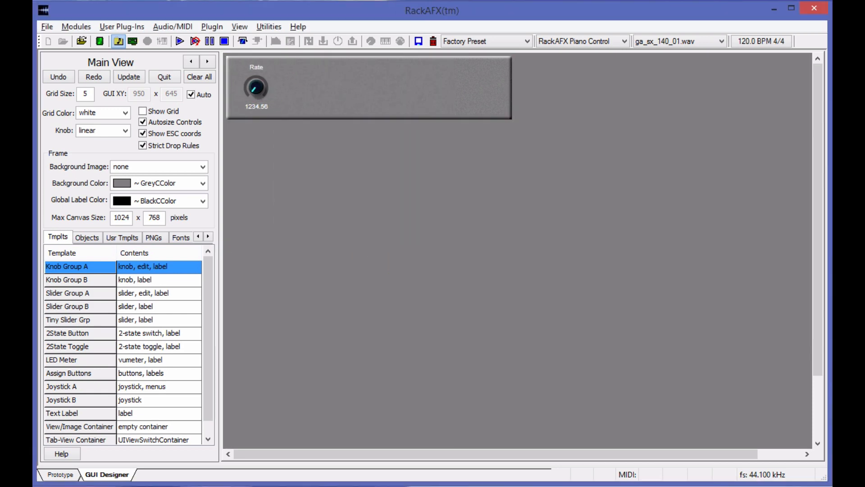
# Step: Place a second Knob Group A template in the view container, just right of the Rate knob group
pyautogui.moveTo(56, 266); pyautogui.dragTo(286, 94)
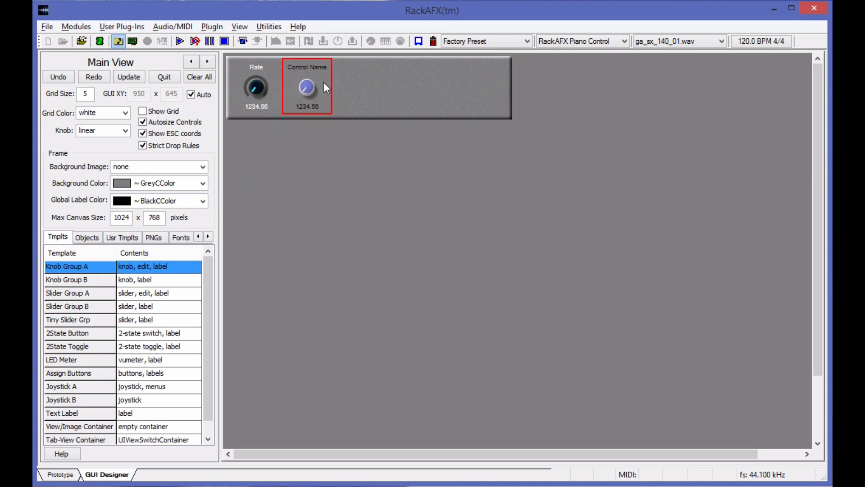
pyautogui.rightClick(324, 82)
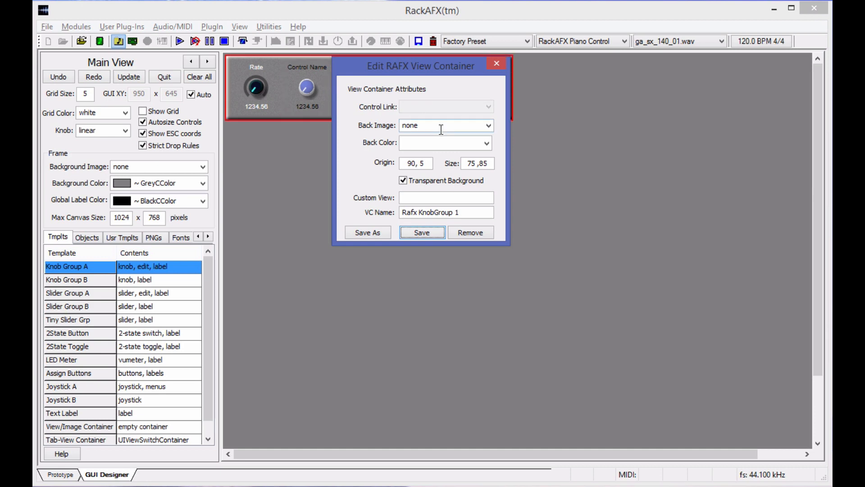
pyautogui.click(315, 87)
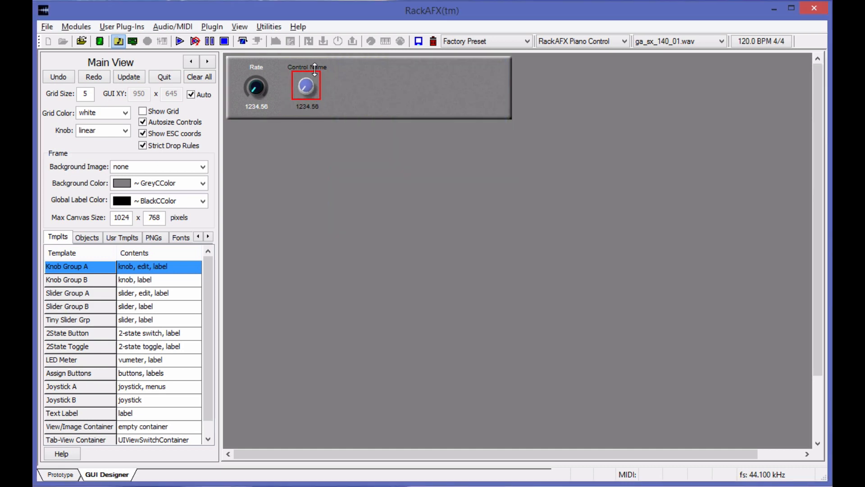
# Step: Change the second knob group's label text to Depth and its text color to WhiteCColor
pyautogui.rightClick(314, 66)
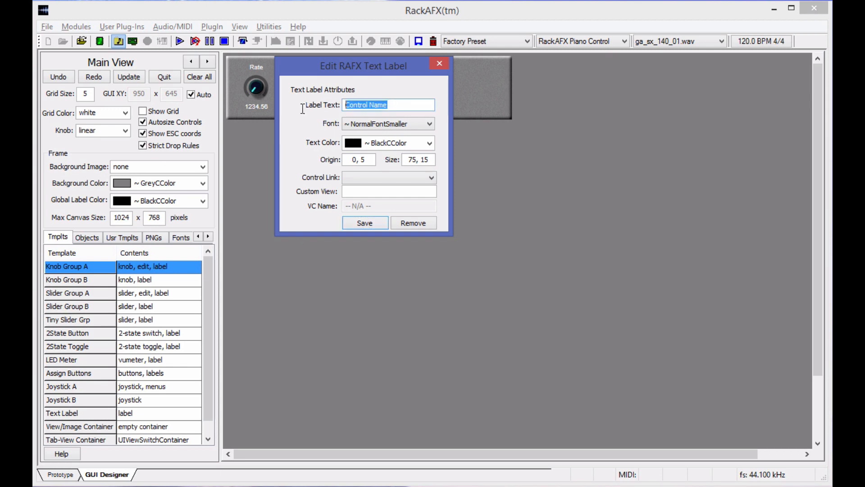
pyautogui.write('Depth')
pyautogui.click(397, 141)
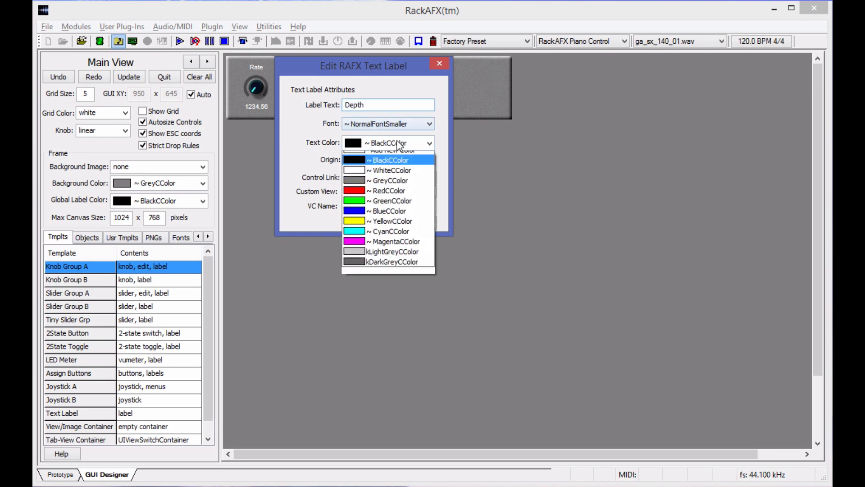
pyautogui.click(388, 173)
pyautogui.click(365, 222)
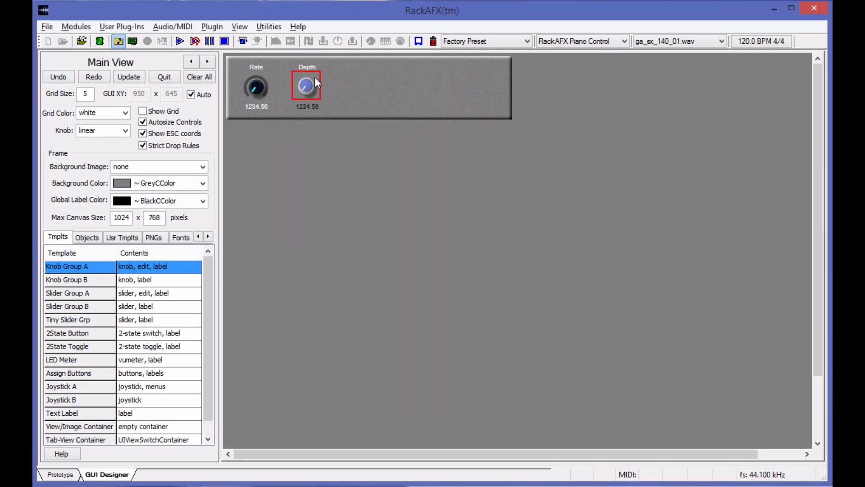
# Step: Link the Depth knob to controlID::lfoDepth_Pct and set its knob graphic to s6green
pyautogui.doubleClick(309, 92)
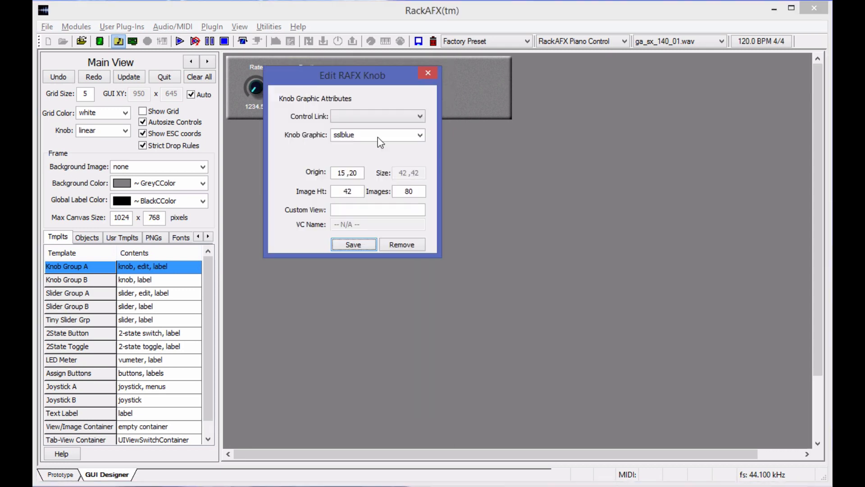
pyautogui.click(420, 116)
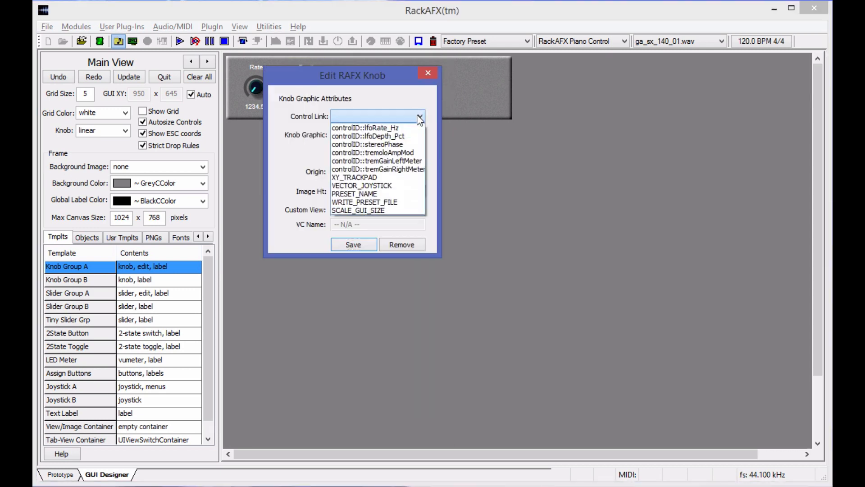
pyautogui.click(405, 135)
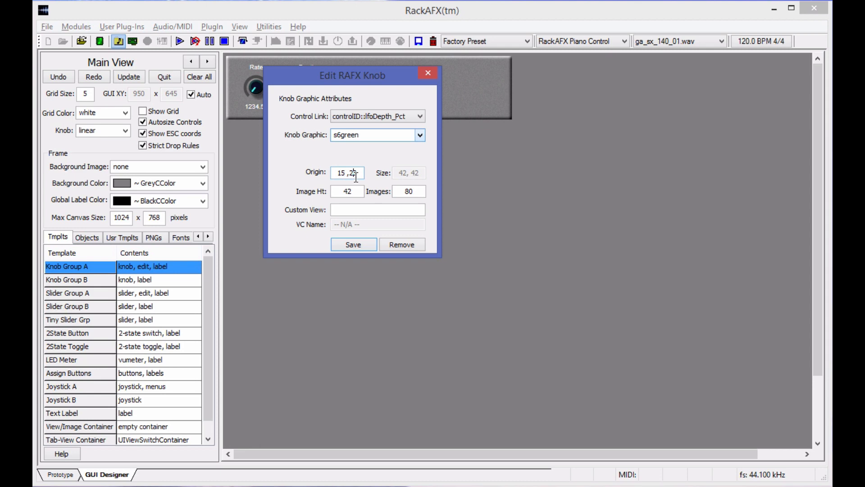
pyautogui.click(351, 245)
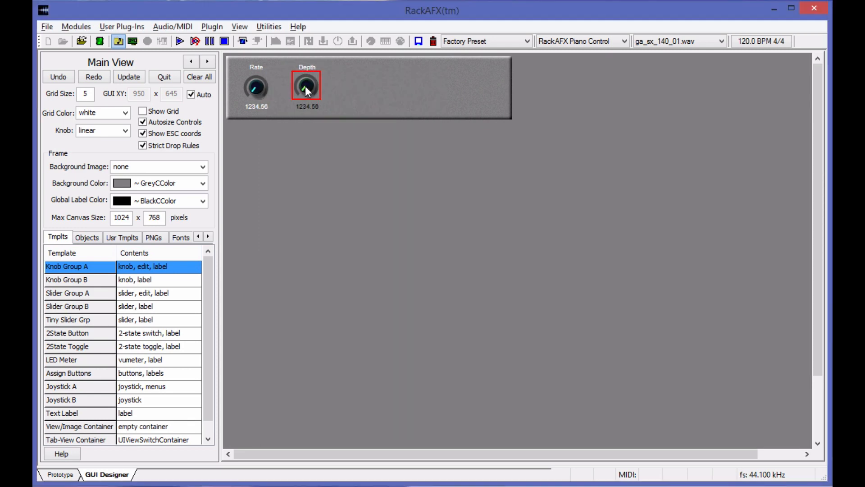
# Step: Link the edit box under the Depth knob to controlID::lfoDepth_Pct and set its text color to WhiteCColor
pyautogui.doubleClick(310, 105)
pyautogui.click(373, 144)
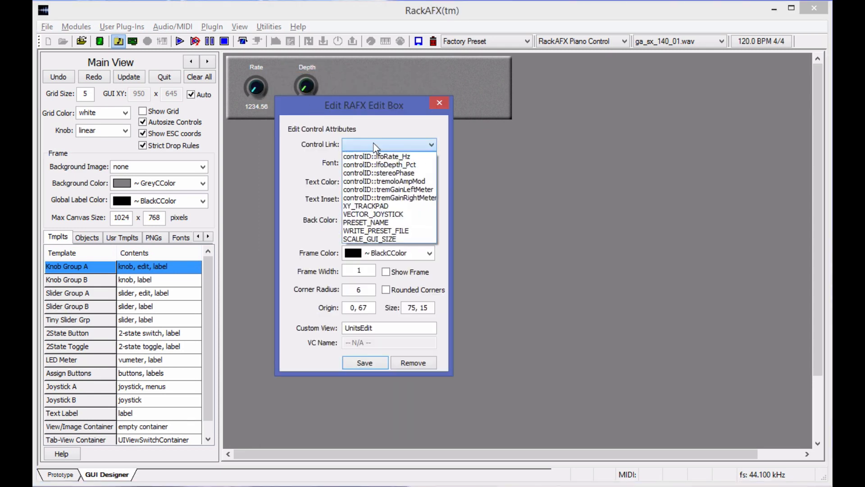
pyautogui.click(406, 167)
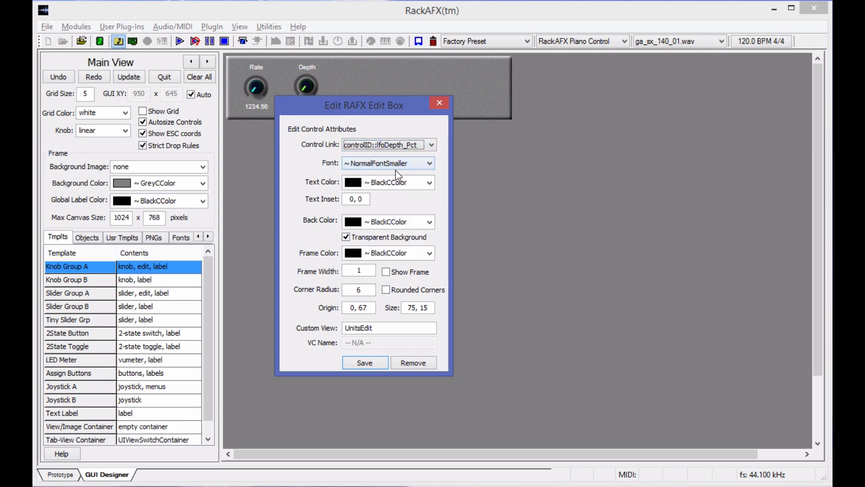
pyautogui.click(391, 184)
pyautogui.click(388, 206)
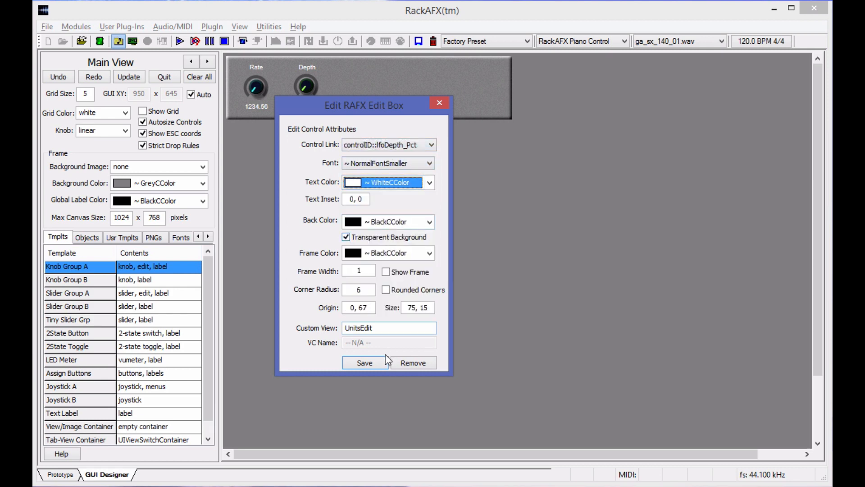
pyautogui.click(364, 368)
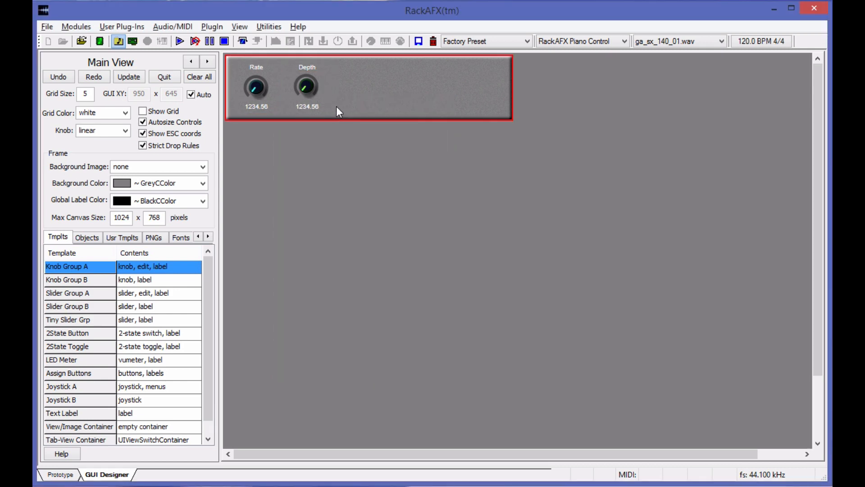
# Step: Move the Depth knob group left, closer to the Rate knob group
pyautogui.moveTo(326, 93); pyautogui.dragTo(315, 99)
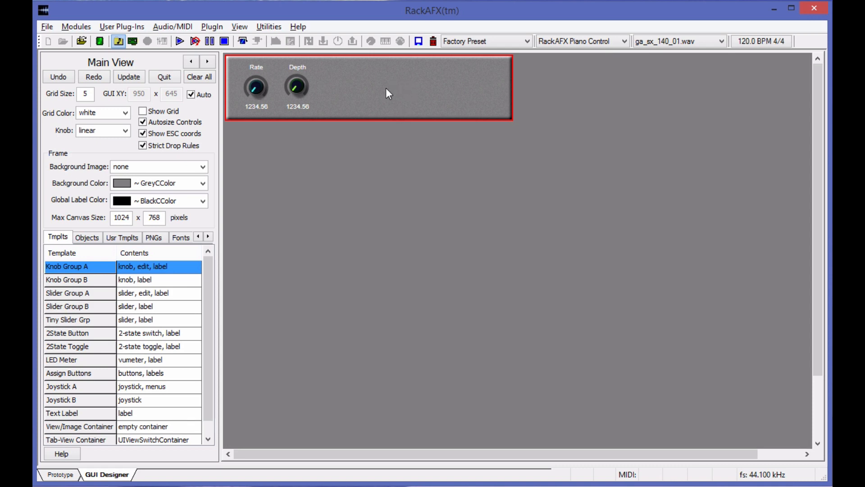
pyautogui.moveTo(315, 88); pyautogui.dragTo(313, 91)
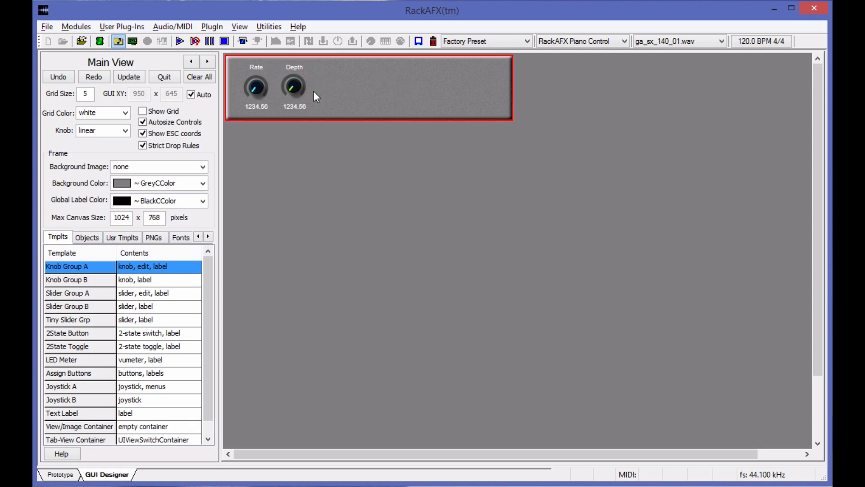